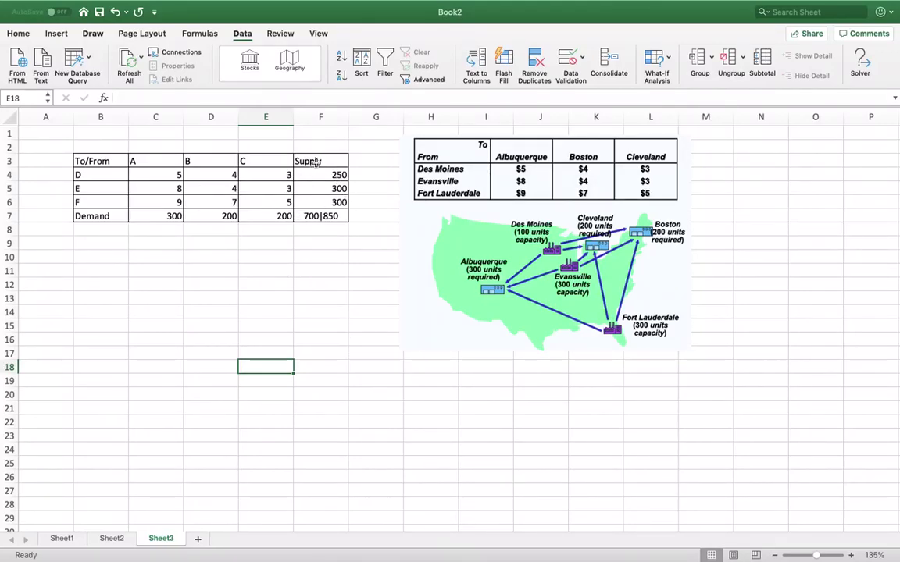
Step: Inspect the supply value and the supply/demand balance check before changing column F
{"action": "left_click", "coordinate": [335, 174]}
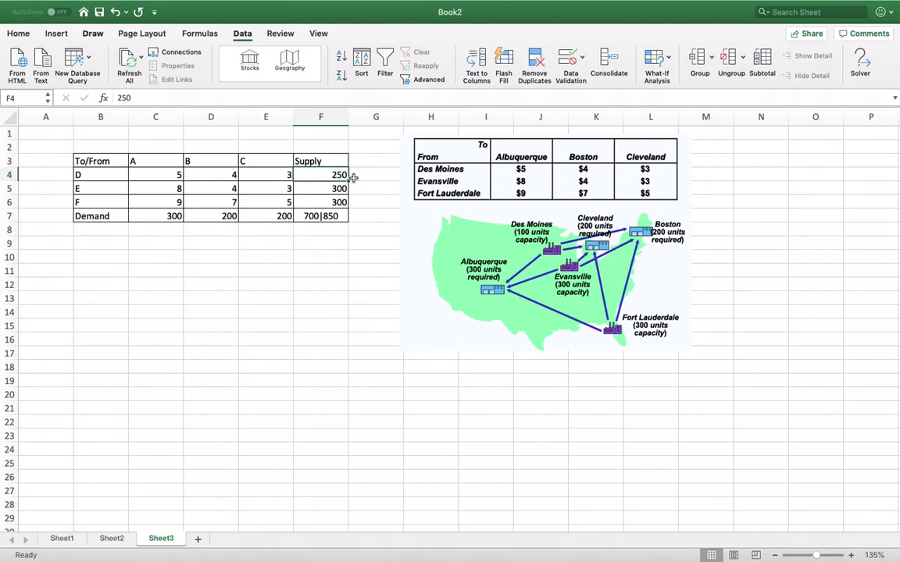
{"action": "left_click", "coordinate": [300, 218]}
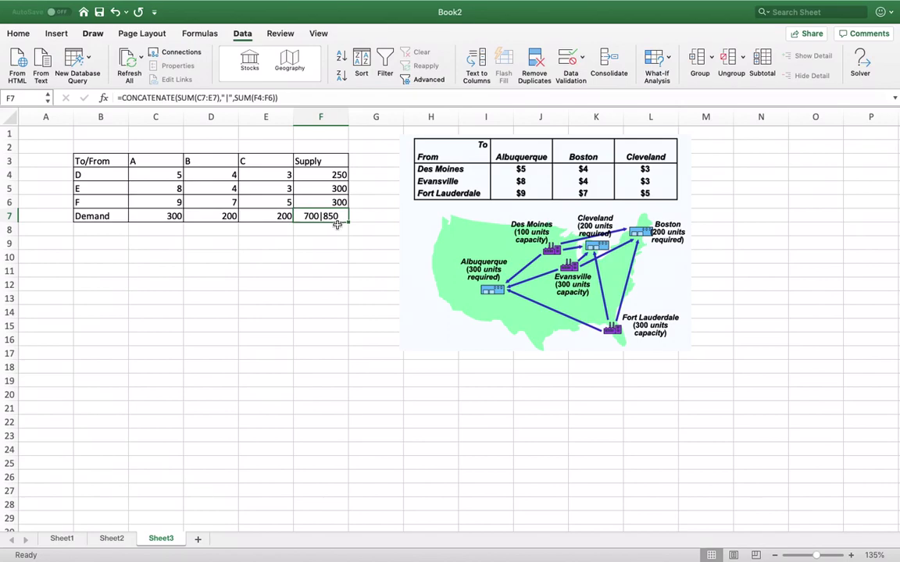
{"action": "right_click", "coordinate": [297, 114]}
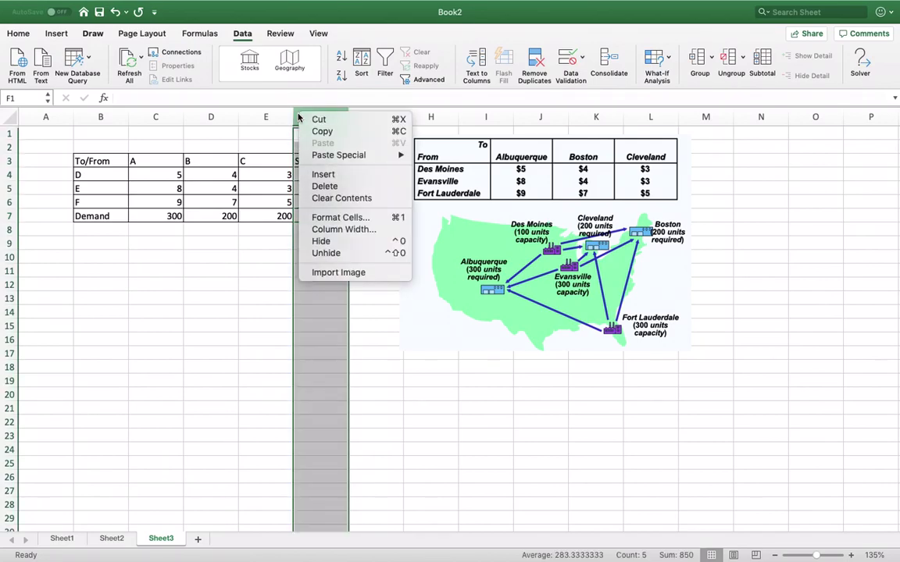
{"action": "left_click", "coordinate": [286, 256]}
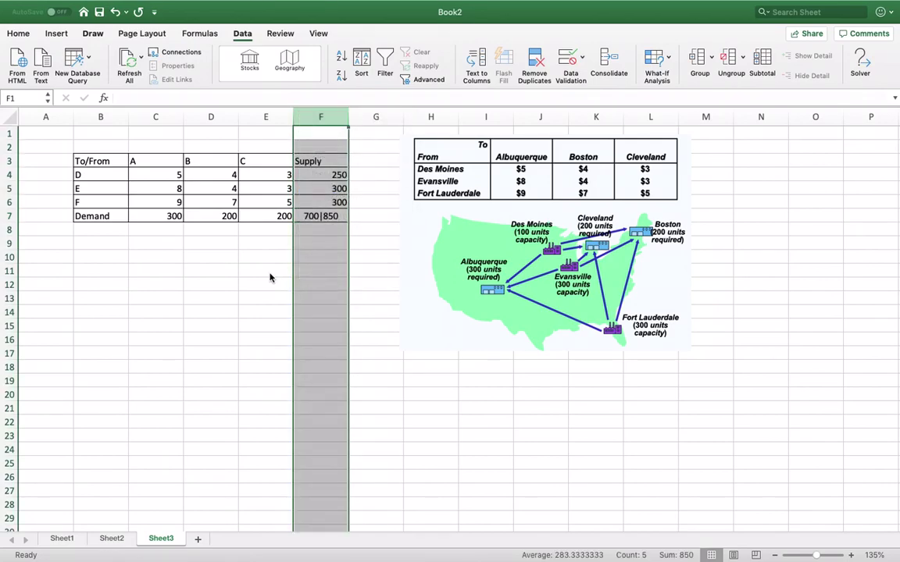
{"action": "left_click", "coordinate": [320, 257]}
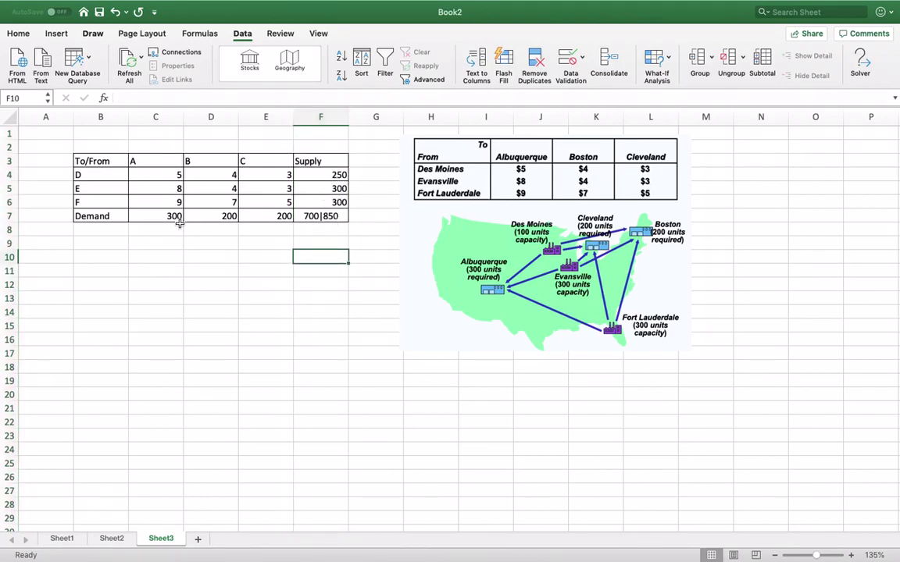
{"action": "left_click", "coordinate": [223, 203]}
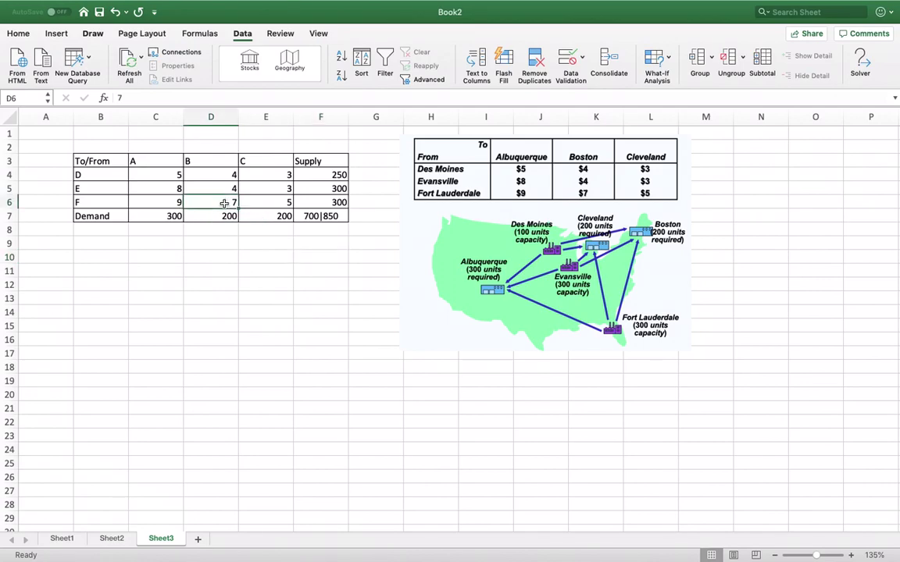
Step: Insert a Dummy column before Supply with costs 0, 0, 0 and demand 150
{"action": "right_click", "coordinate": [318, 118]}
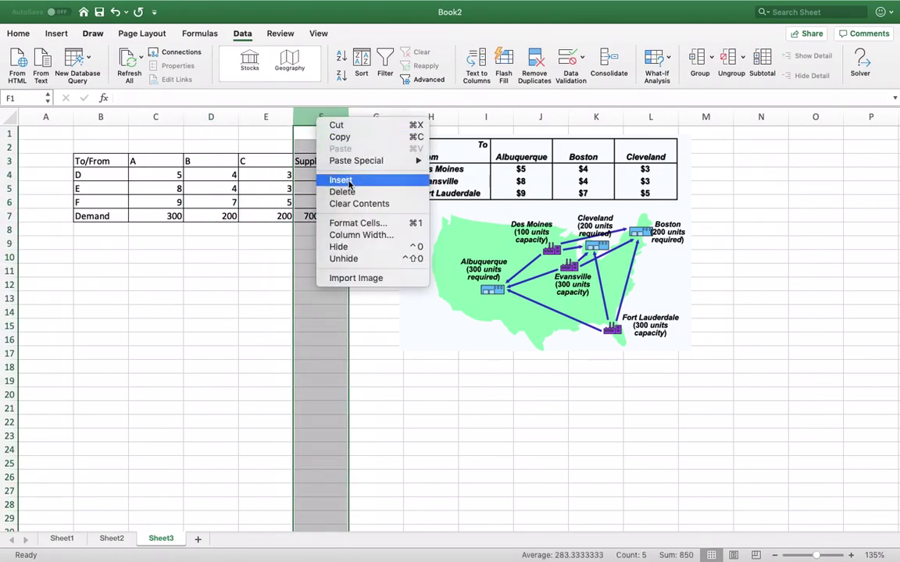
{"action": "left_click", "coordinate": [311, 168]}
{"action": "left_click", "coordinate": [310, 160]}
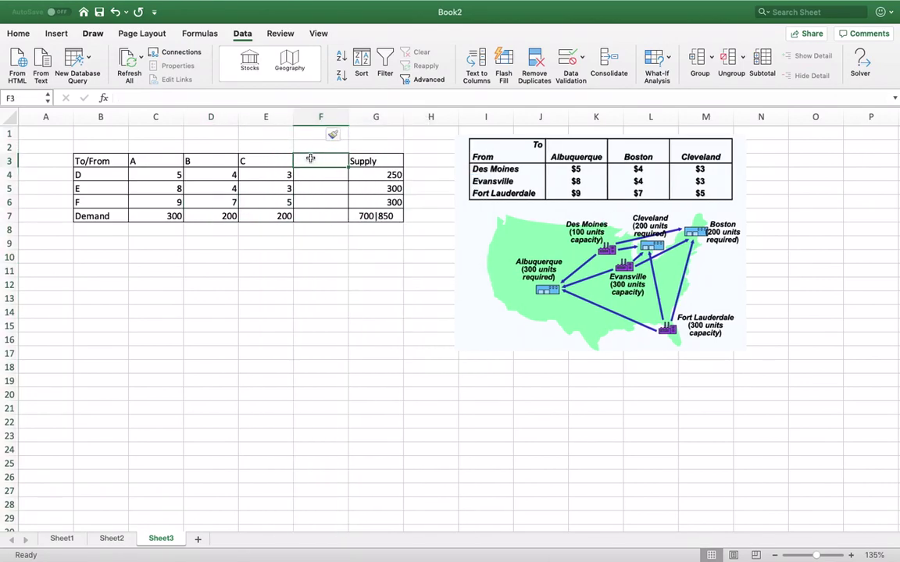
{"action": "type", "text": "Dummy"}
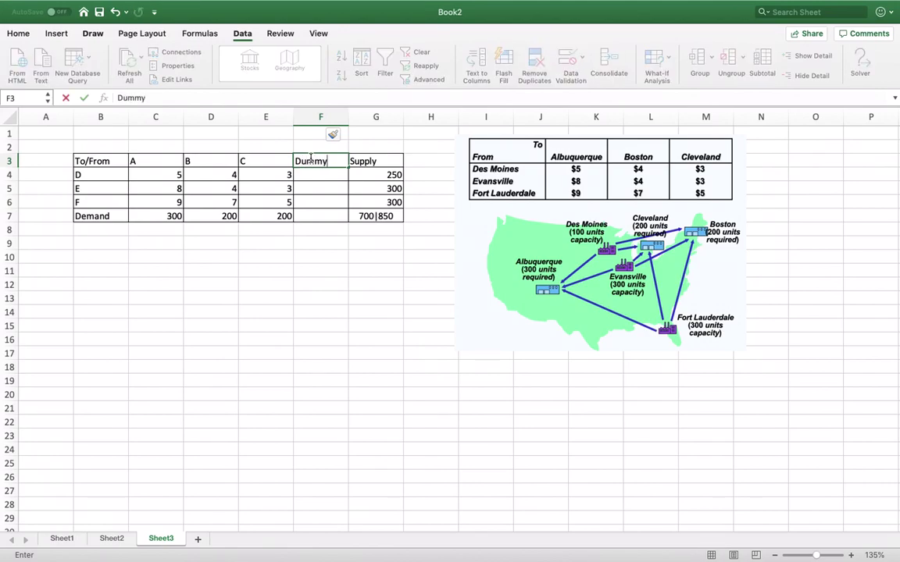
{"action": "key", "text": "Return"}
{"action": "type", "text": "0"}
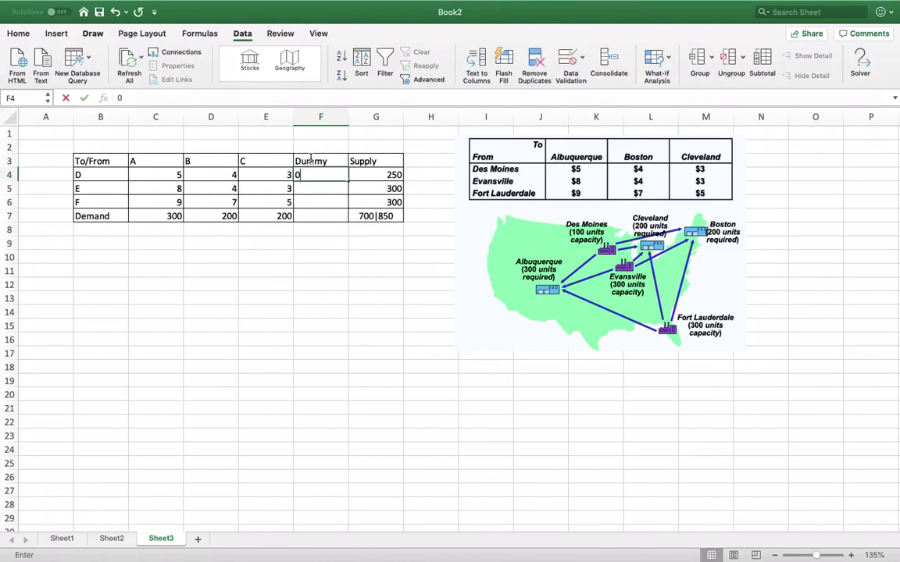
{"action": "key", "text": "Return"}
{"action": "type", "text": "0"}
{"action": "key", "text": "Return"}
{"action": "type", "text": "0"}
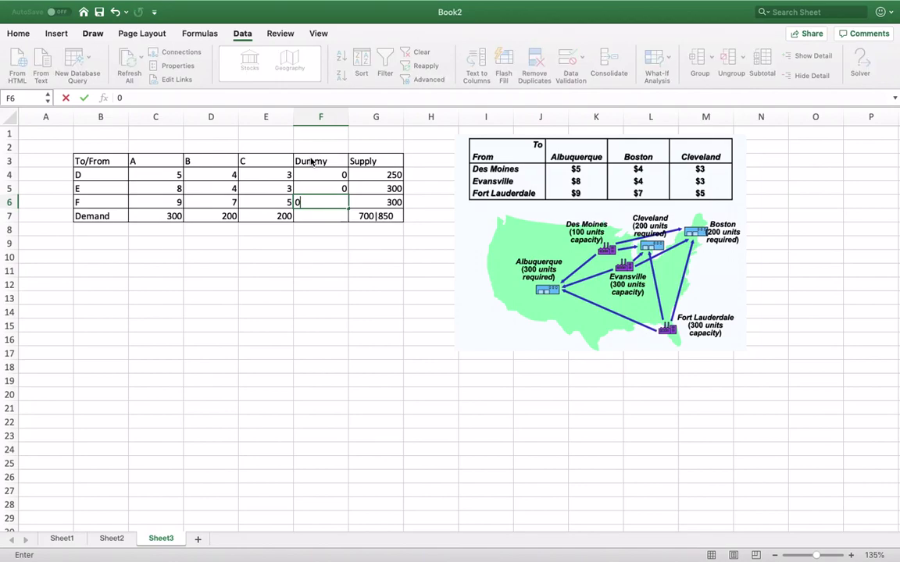
{"action": "key", "text": "Return"}
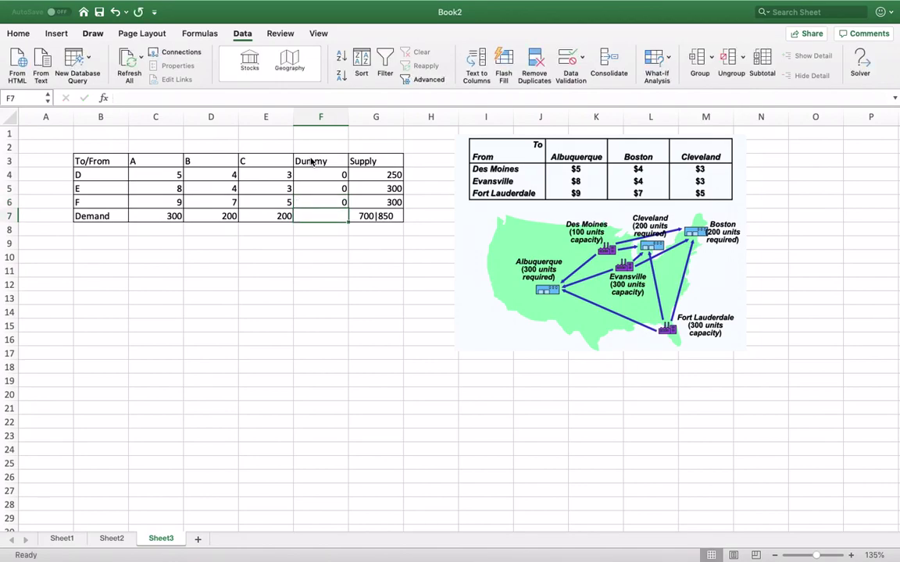
{"action": "type", "text": "150"}
{"action": "key", "text": "Return"}
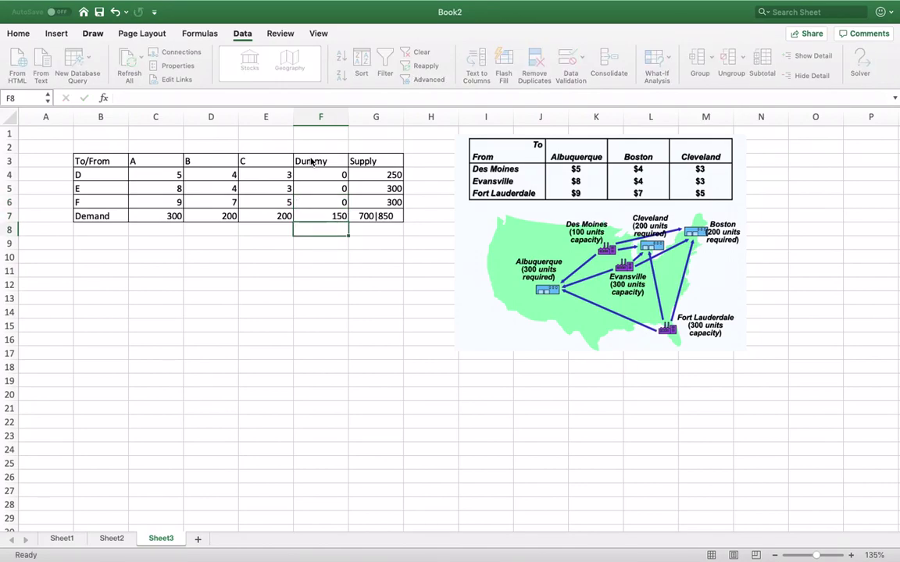
Step: Extend G7's balance formula to SUM(C7:F7) so the check reads 850|850
{"action": "left_click", "coordinate": [370, 218]}
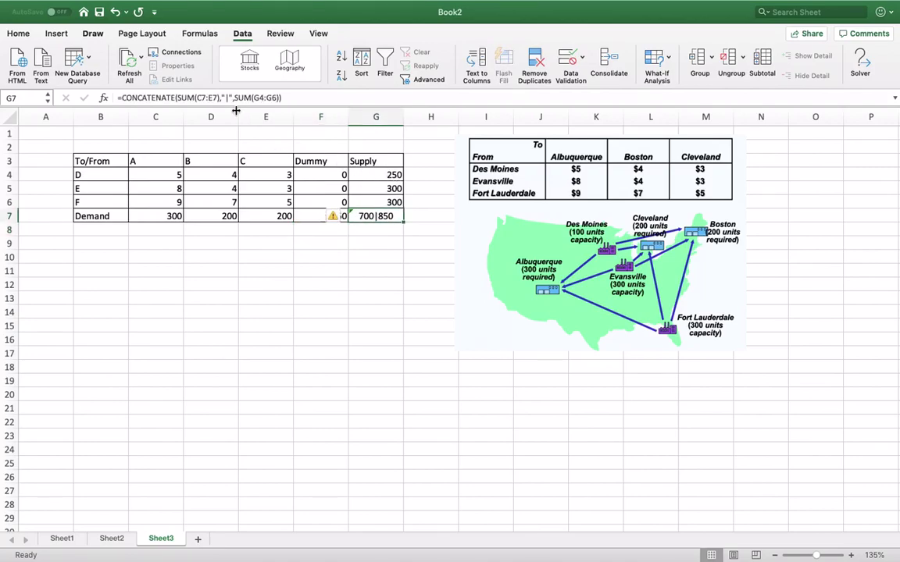
{"action": "left_click", "coordinate": [216, 98]}
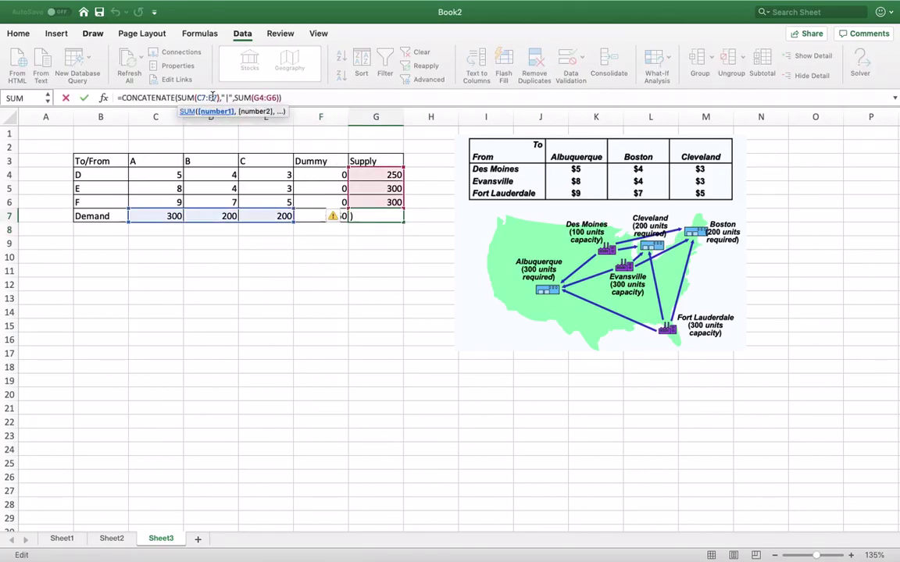
{"action": "type", "text": "e"}
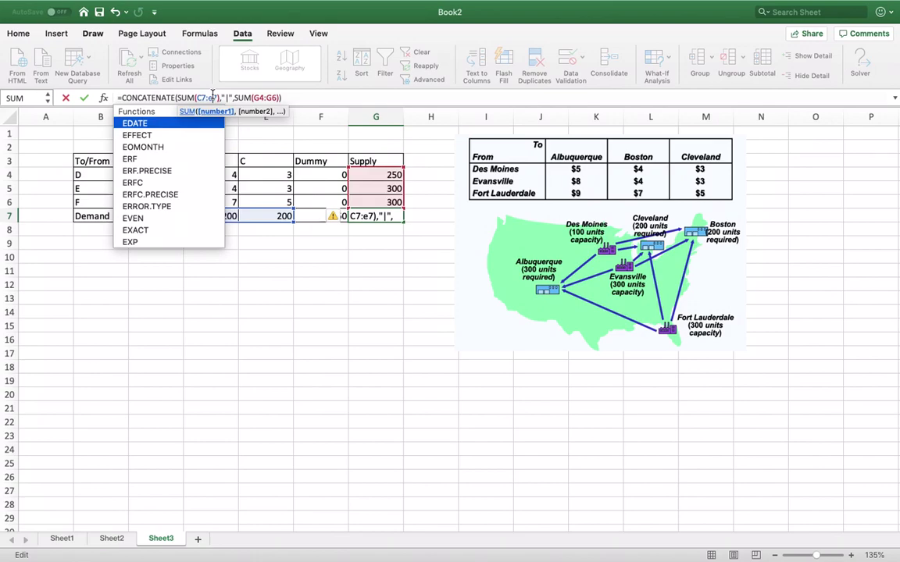
{"action": "key", "text": "BackSpace"}
{"action": "type", "text": "f"}
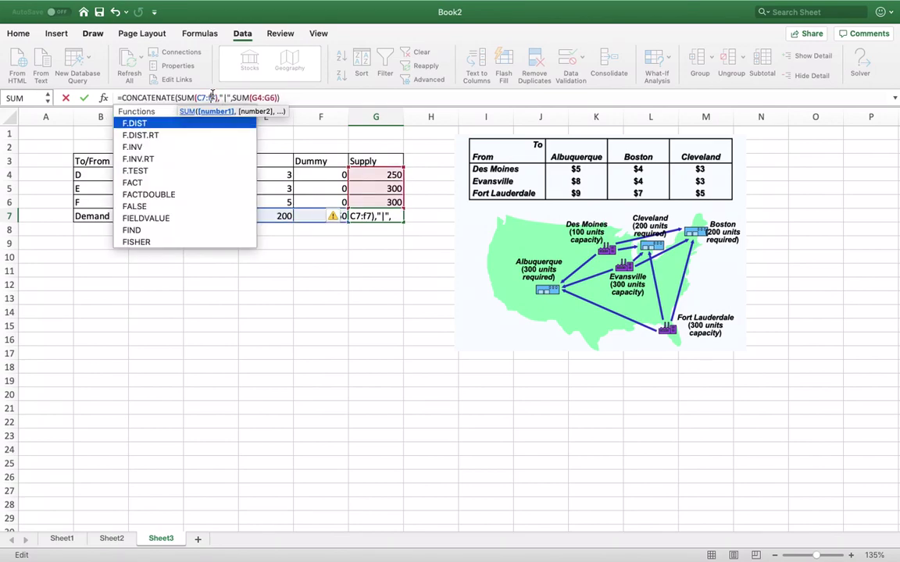
{"action": "key", "text": "Return"}
{"action": "left_click", "coordinate": [339, 213]}
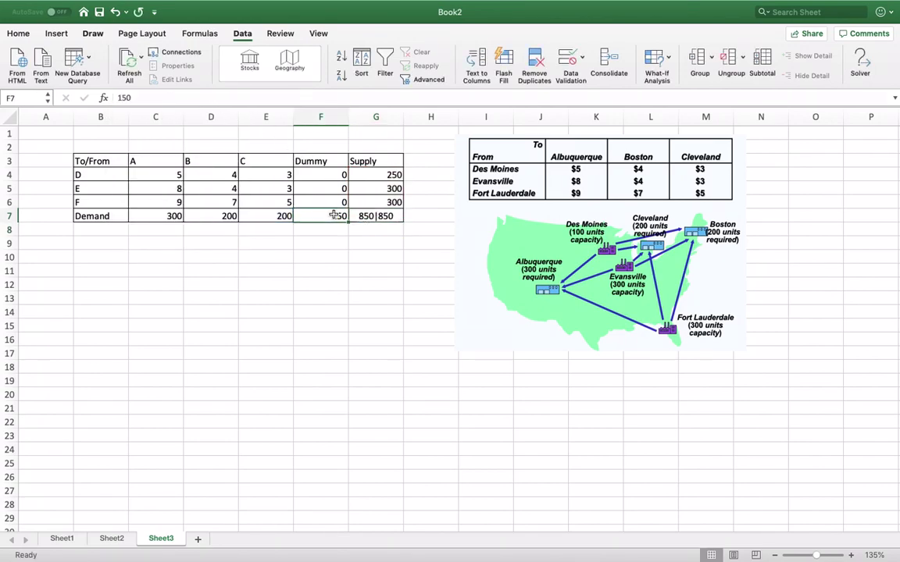
{"action": "left_click", "coordinate": [361, 216]}
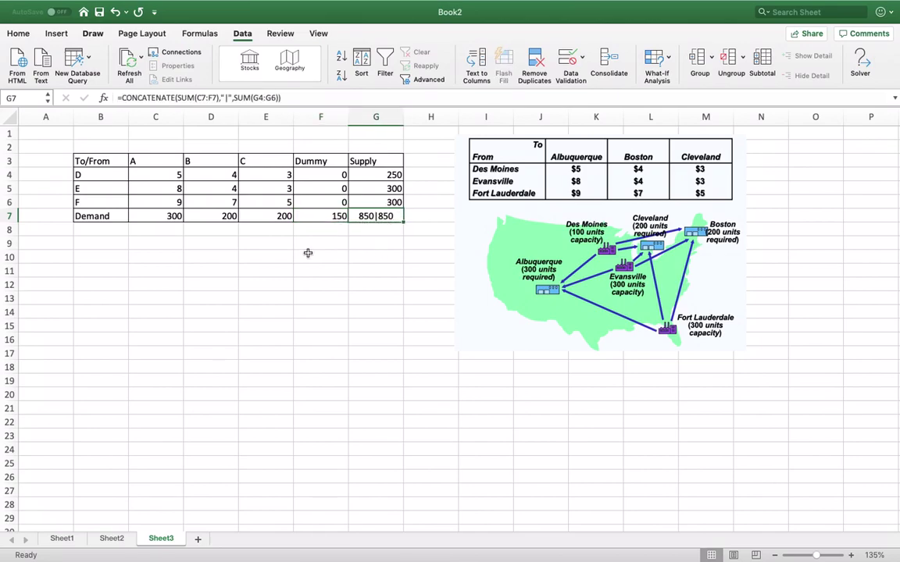
Step: Copy the transportation table B3:G7 and paste it at B11
{"action": "left_click_drag", "start_coordinate": [97, 160], "coordinate": [385, 215]}
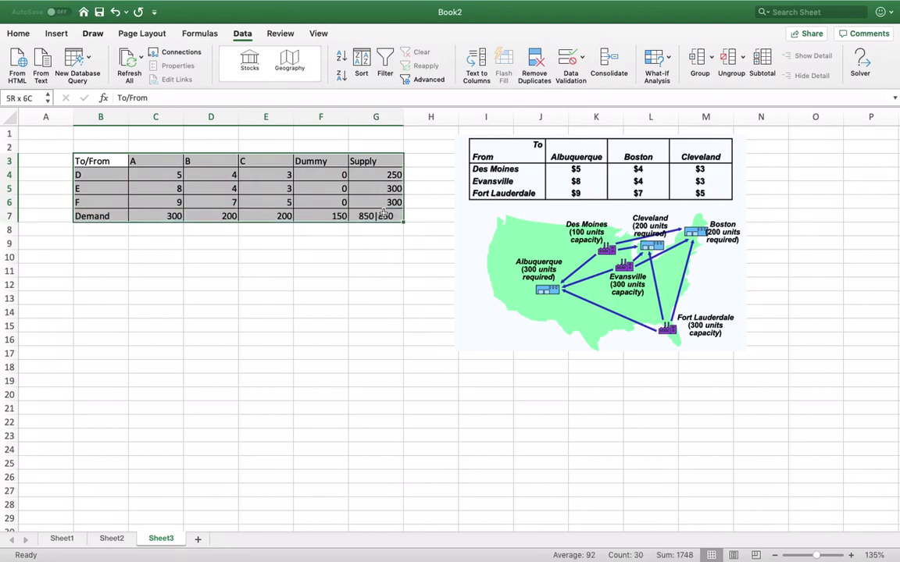
{"action": "key", "text": "ctrl+c"}
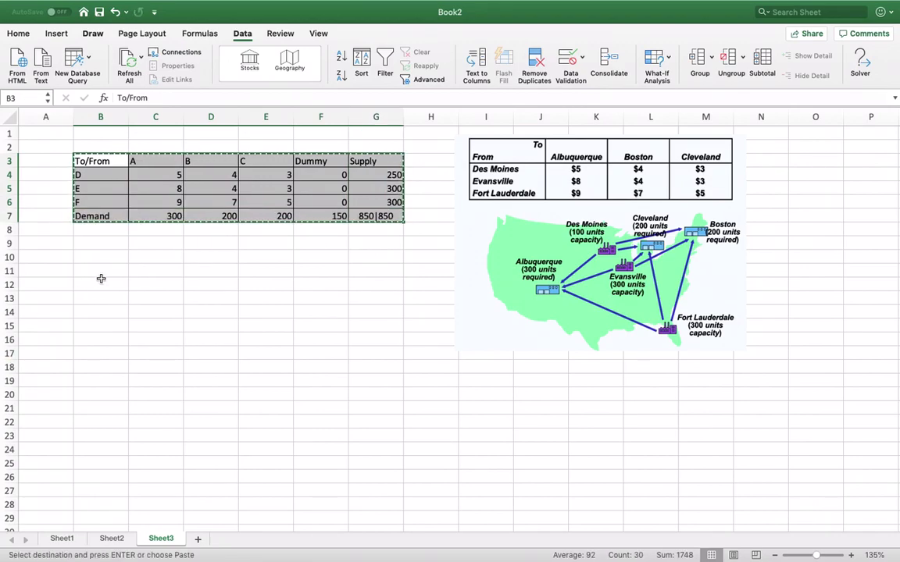
{"action": "left_click", "coordinate": [101, 270]}
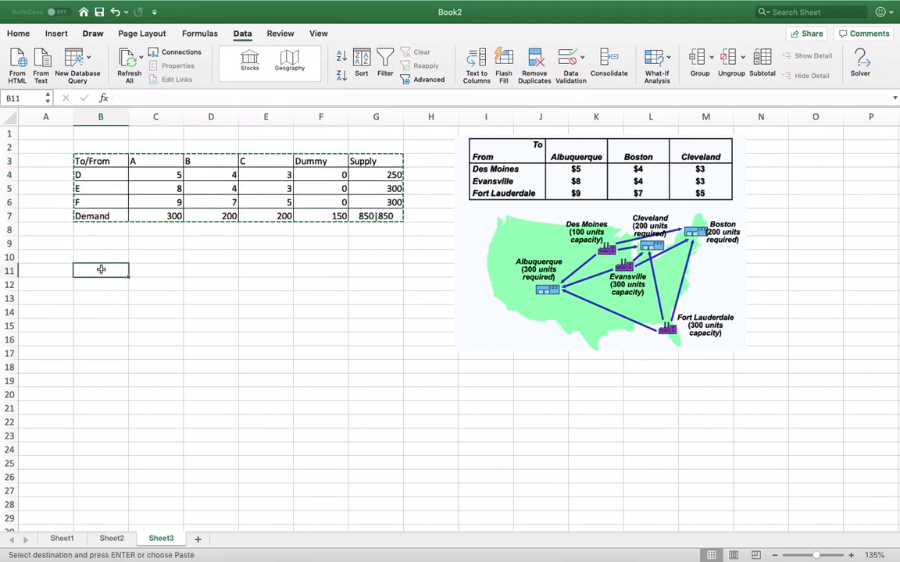
{"action": "key", "text": "Return"}
{"action": "left_click", "coordinate": [263, 363]}
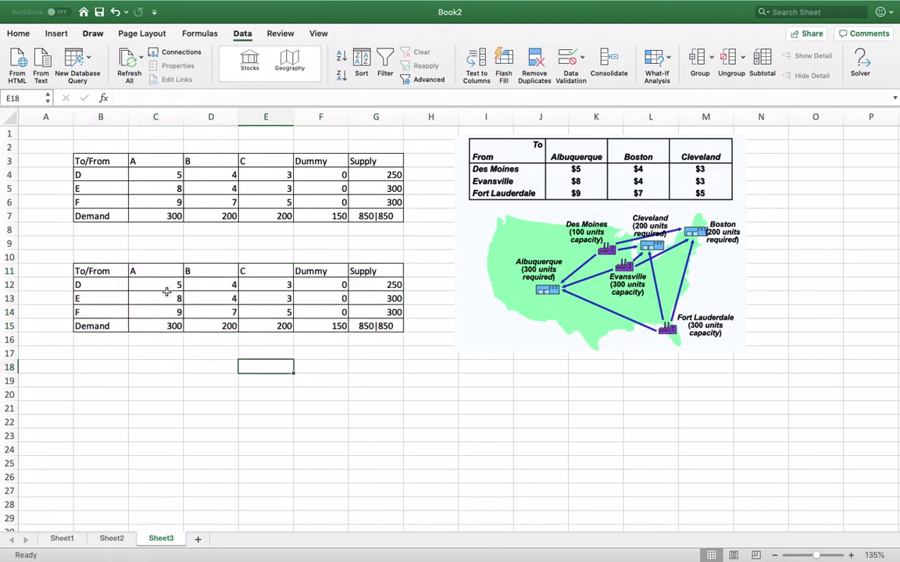
Step: Clear the copied costs and demands C12:F15 and the supplies G12:G14
{"action": "left_click_drag", "start_coordinate": [165, 289], "coordinate": [326, 327]}
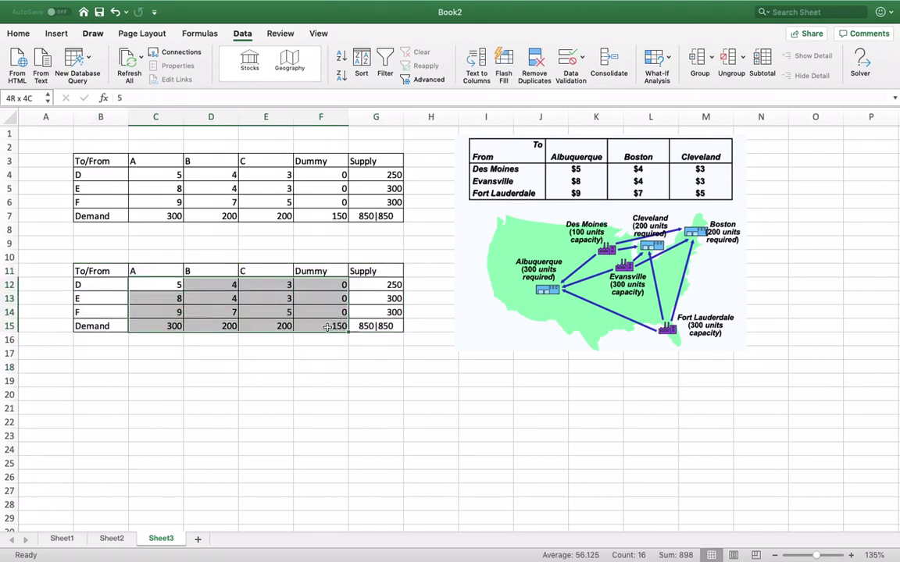
{"action": "key", "text": "Delete"}
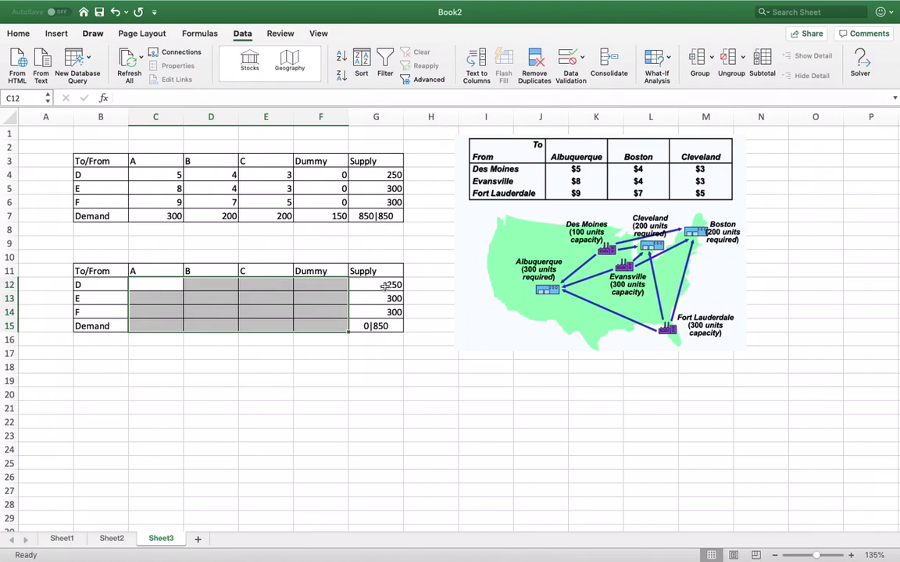
{"action": "left_click_drag", "start_coordinate": [384, 285], "coordinate": [390, 312]}
{"action": "key", "text": "Delete"}
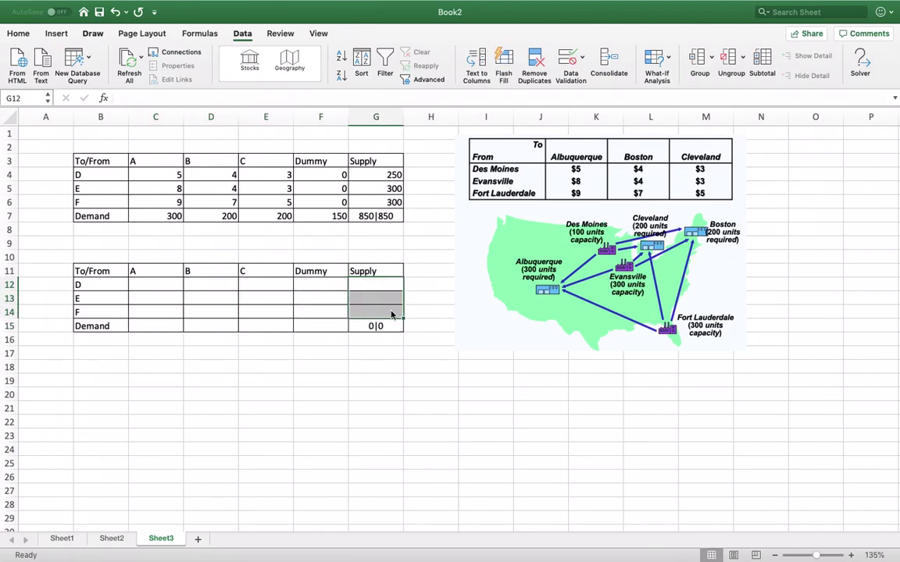
Step: Fill row D of the lower table (C12:F12) with 1, 2, 3, 4
{"action": "left_click", "coordinate": [174, 377]}
{"action": "left_click", "coordinate": [162, 283]}
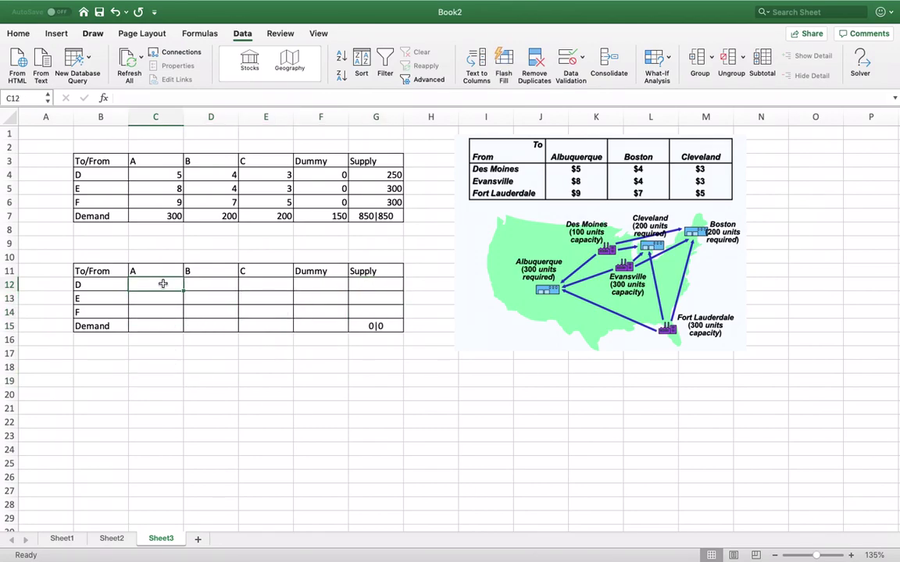
{"action": "type", "text": "1"}
{"action": "key", "text": "Tab"}
{"action": "type", "text": "2"}
{"action": "key", "text": "Tab"}
{"action": "type", "text": "3"}
{"action": "key", "text": "Tab"}
{"action": "type", "text": "4"}
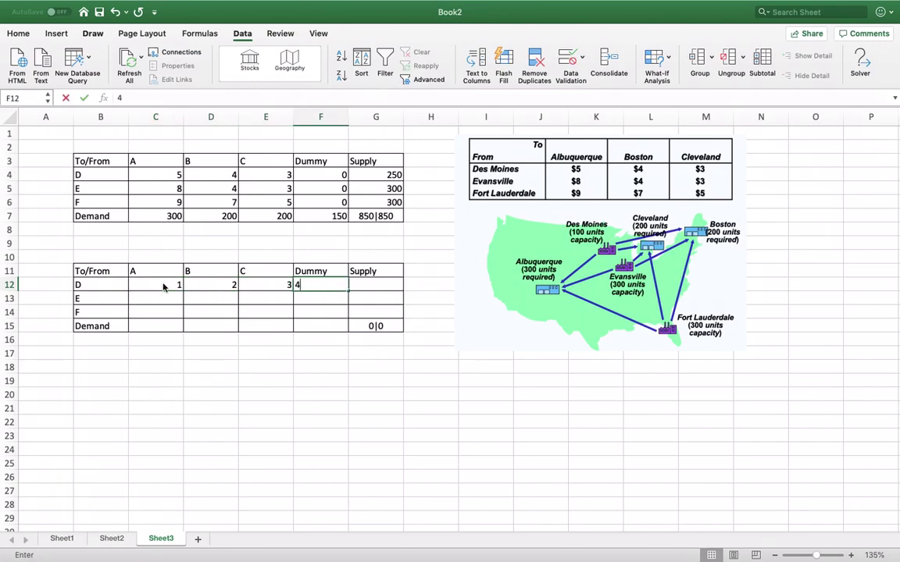
{"action": "key", "text": "Tab"}
Step: Fill row E of the lower table (C13:F13) with 5, 6, 7, 8
{"action": "key", "text": "shift+Tab"}
{"action": "key", "text": "Down"}
{"action": "key", "text": "Left"}
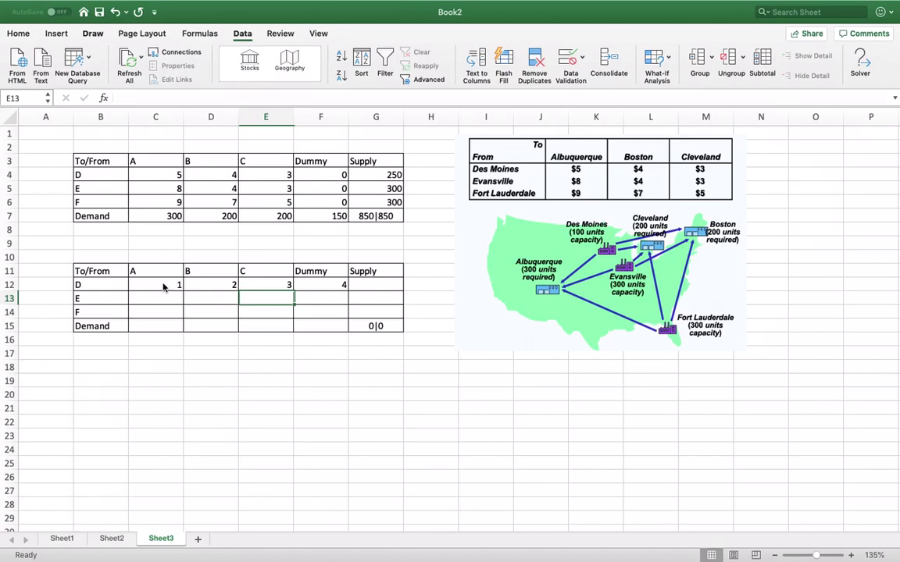
{"action": "key", "text": "Left"}
{"action": "key", "text": "Left"}
{"action": "type", "text": "5"}
{"action": "key", "text": "Tab"}
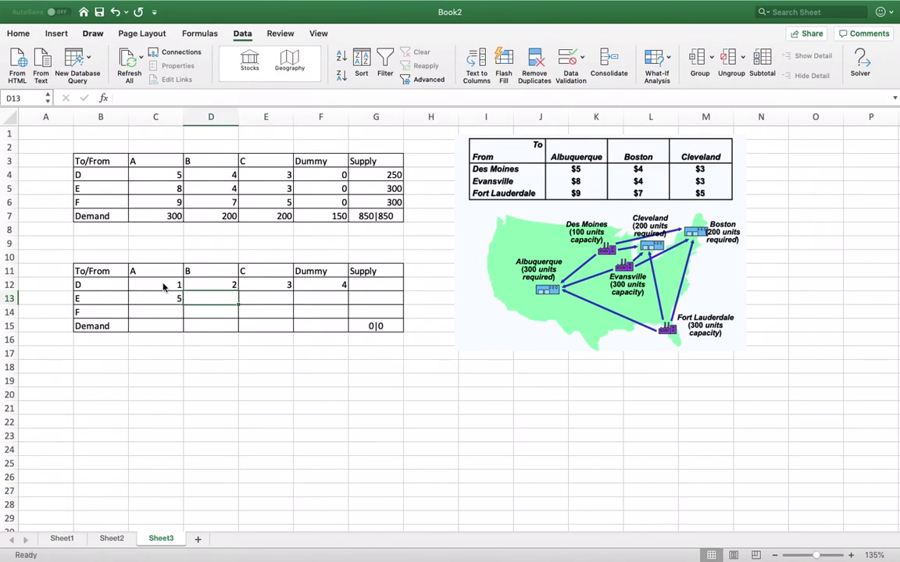
{"action": "type", "text": "6"}
{"action": "key", "text": "Tab"}
{"action": "type", "text": "7"}
{"action": "key", "text": "Tab"}
{"action": "type", "text": "8"}
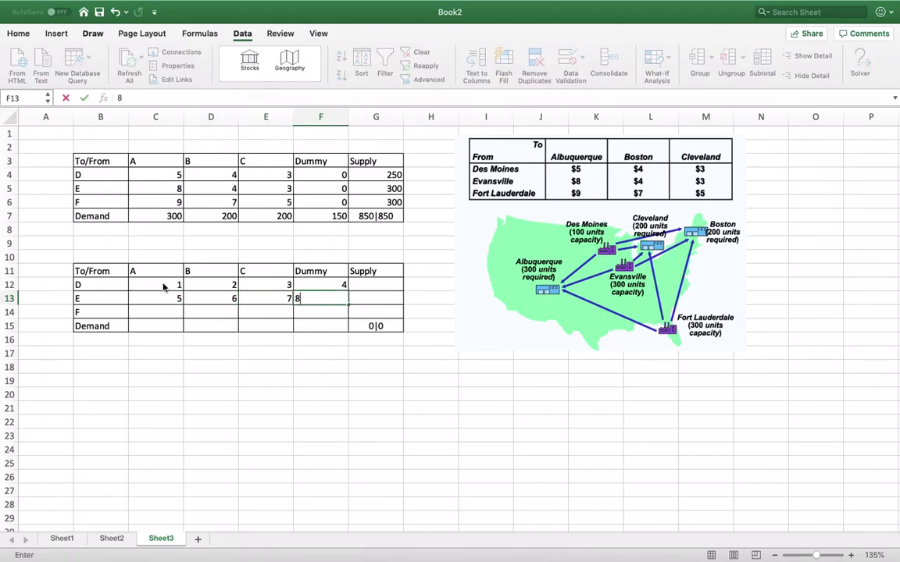
{"action": "key", "text": "Down"}
Step: Fill row F of the lower table (C14:F14) with 9, 10, 11, 12
{"action": "key", "text": "Left"}
{"action": "key", "text": "Left"}
{"action": "key", "text": "Left"}
{"action": "type", "text": "9"}
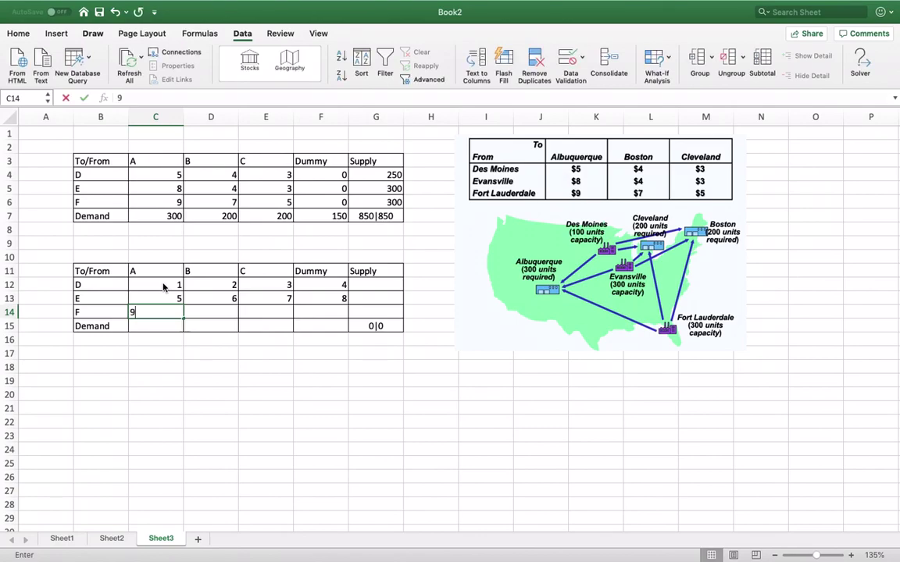
{"action": "key", "text": "Tab"}
{"action": "type", "text": "10"}
{"action": "key", "text": "Tab"}
{"action": "type", "text": "11"}
{"action": "key", "text": "Tab"}
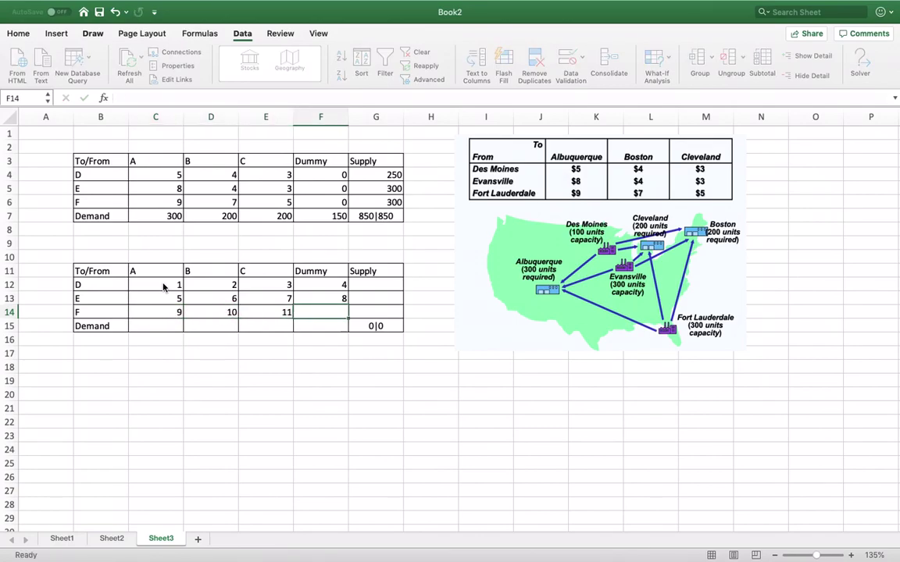
{"action": "type", "text": "12"}
{"action": "key", "text": "Tab"}
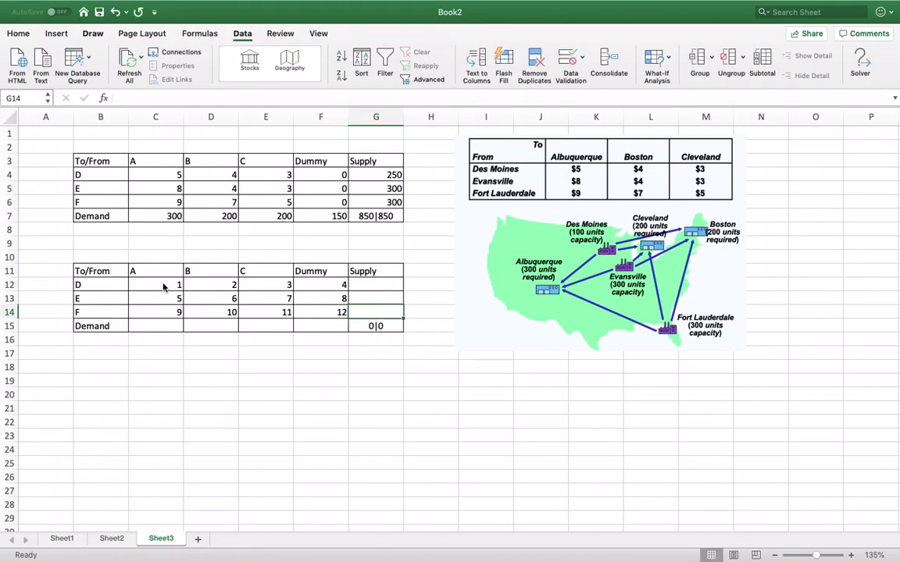
{"action": "key", "text": "Left"}
{"action": "key", "text": "Left"}
{"action": "key", "text": "Left"}
{"action": "key", "text": "Left"}
{"action": "key", "text": "Down"}
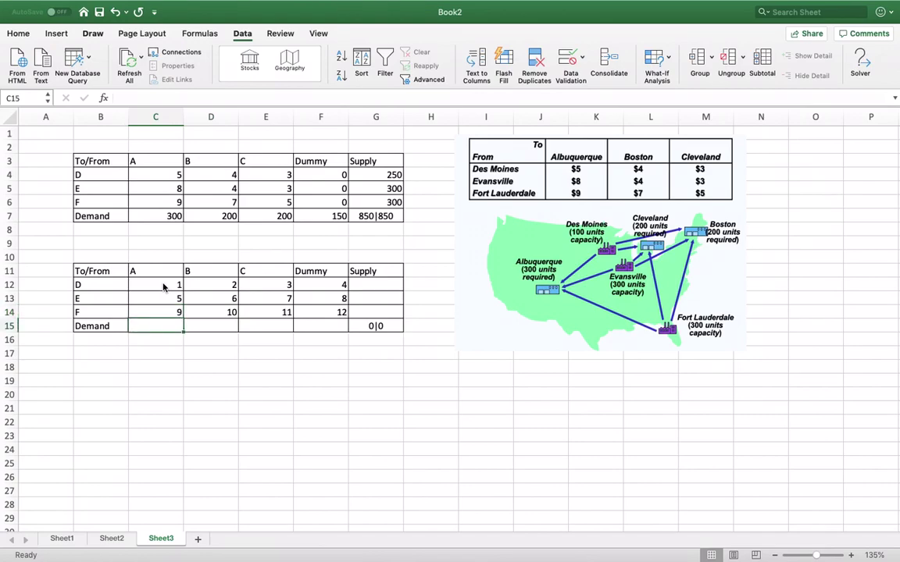
Step: Enter =SUM(C12:C14) in C15 and fill the Demand total across to F15
{"action": "type", "text": "=sum("}
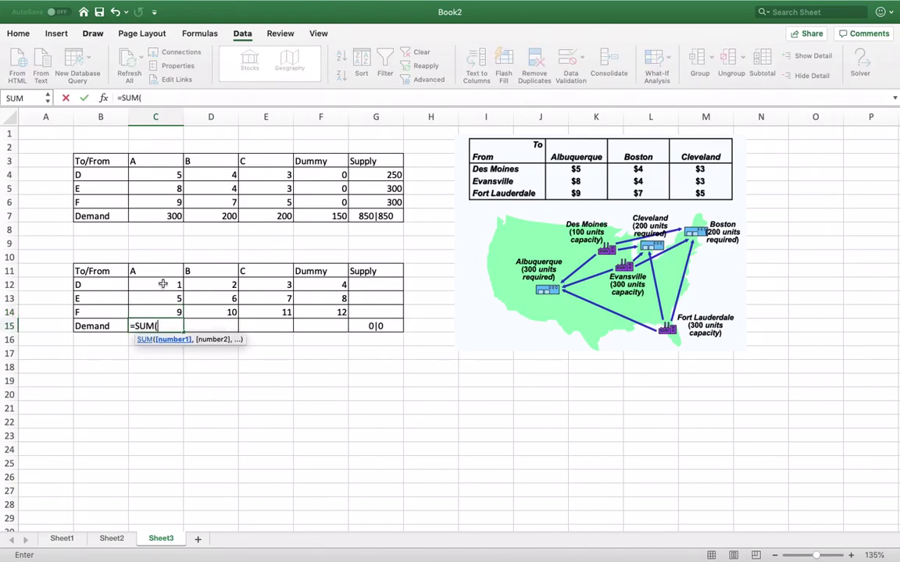
{"action": "left_click", "coordinate": [162, 284]}
{"action": "left_click_drag", "start_coordinate": [163, 285], "coordinate": [160, 312]}
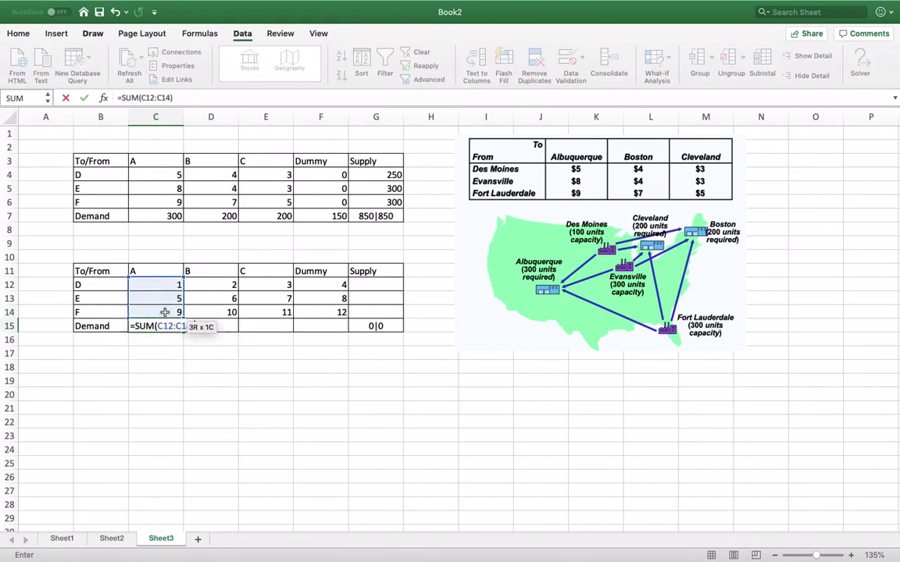
{"action": "key", "text": "Return"}
{"action": "left_click", "coordinate": [162, 323]}
{"action": "left_click_drag", "start_coordinate": [182, 332], "coordinate": [324, 327]}
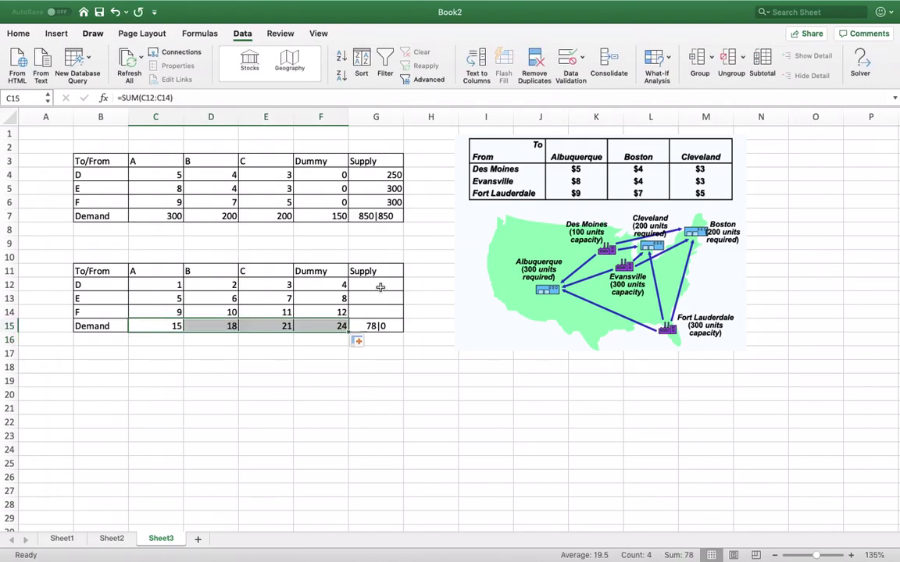
Step: Enter =SUM(C12:F12) in G12 and fill down to G14, giving supplies 10, 26, 42
{"action": "left_click", "coordinate": [380, 287]}
{"action": "type", "text": "="}
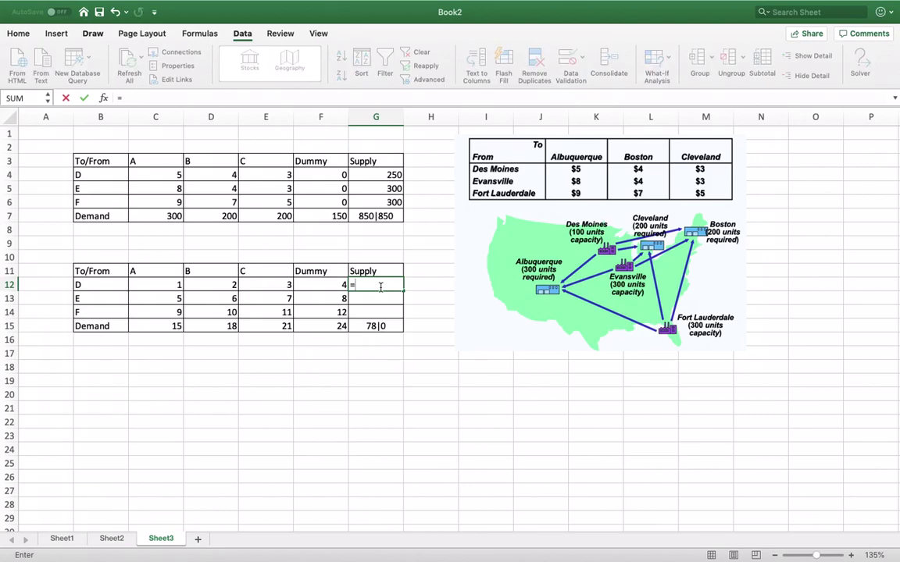
{"action": "type", "text": "s"}
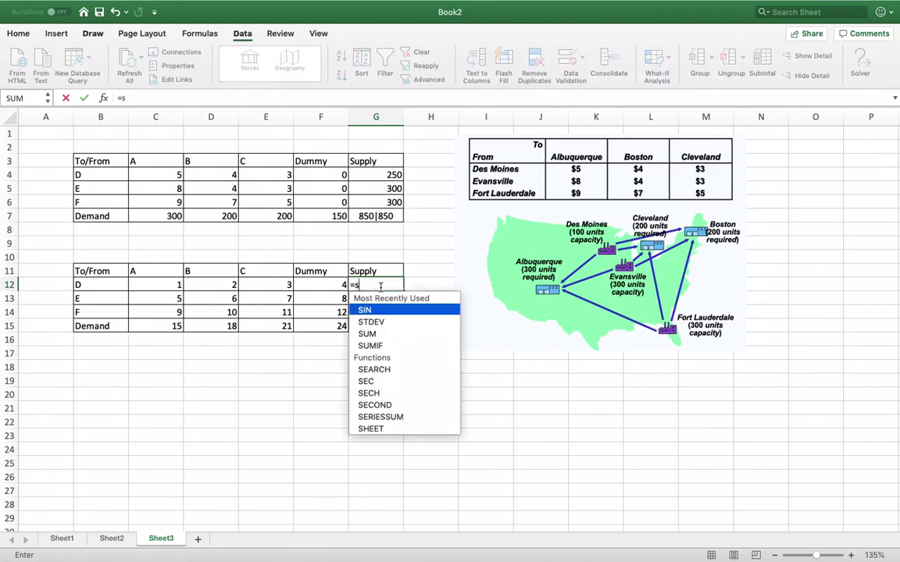
{"action": "type", "text": "um"}
{"action": "key", "text": "Tab"}
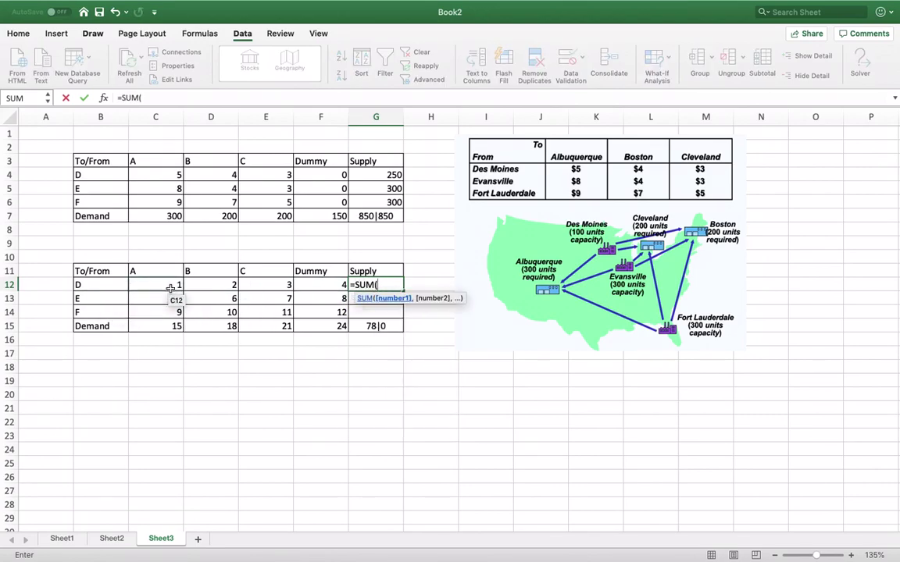
{"action": "left_click_drag", "start_coordinate": [173, 285], "coordinate": [334, 287]}
{"action": "type", "text": ")"}
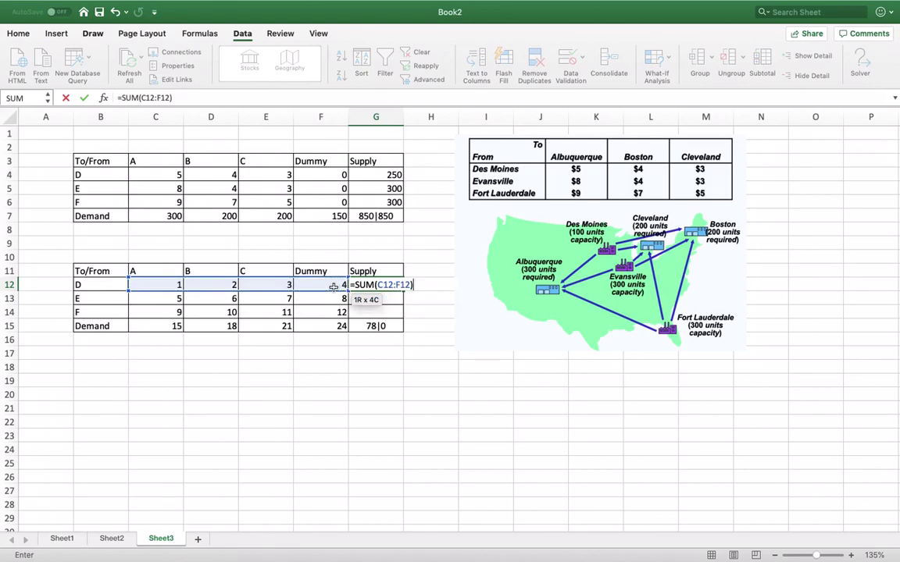
{"action": "key", "text": "Return"}
{"action": "left_click", "coordinate": [388, 286]}
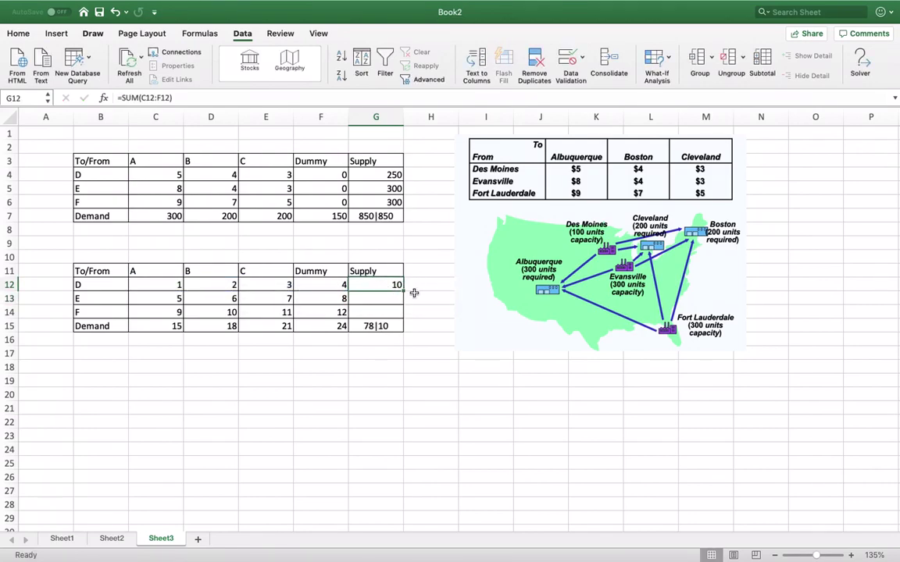
{"action": "left_click_drag", "start_coordinate": [403, 291], "coordinate": [394, 313]}
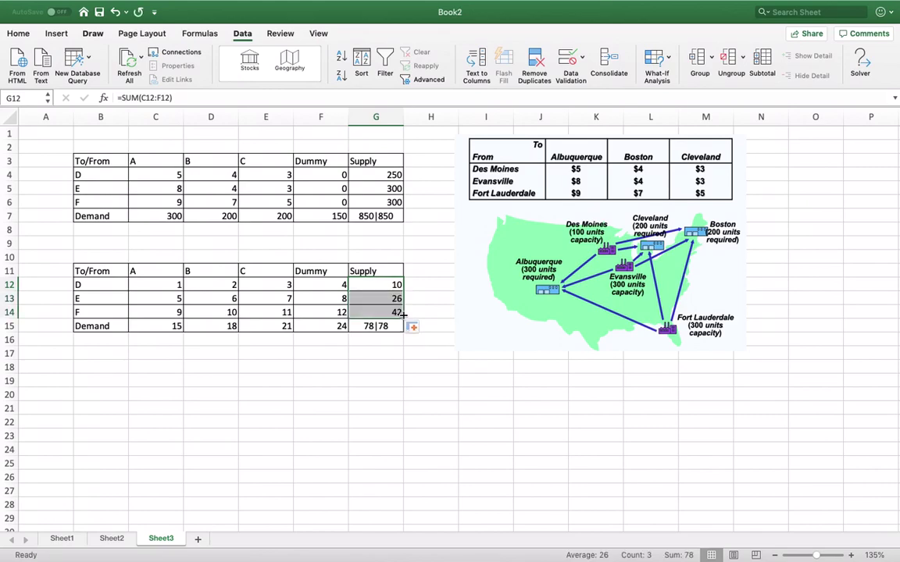
{"action": "left_click", "coordinate": [397, 377]}
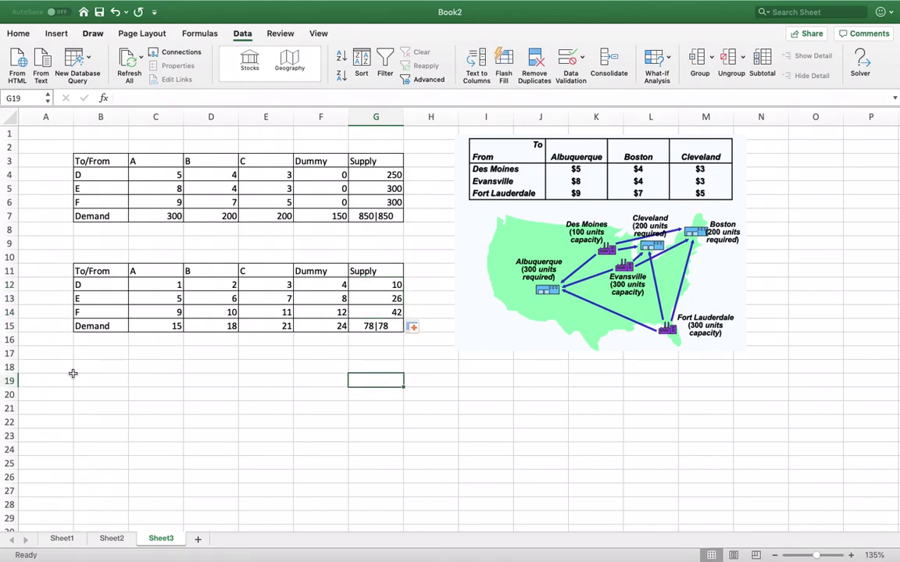
{"action": "left_click", "coordinate": [63, 369]}
Step: Label A18 'TC' and enter =SUMPRODUCT(C4:F6,C12:F14) in B18, returning 313
{"action": "type", "text": "TC"}
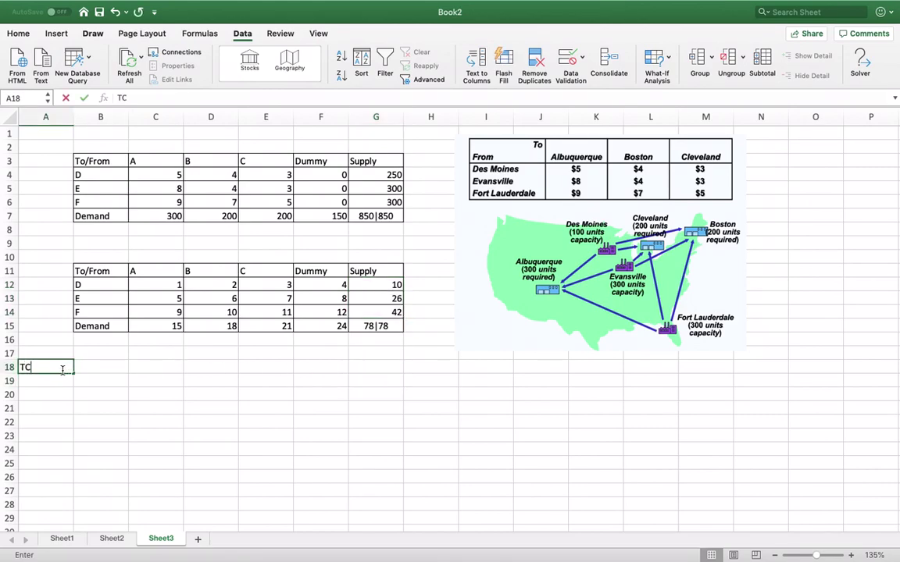
{"action": "key", "text": "Tab"}
{"action": "type", "text": "="}
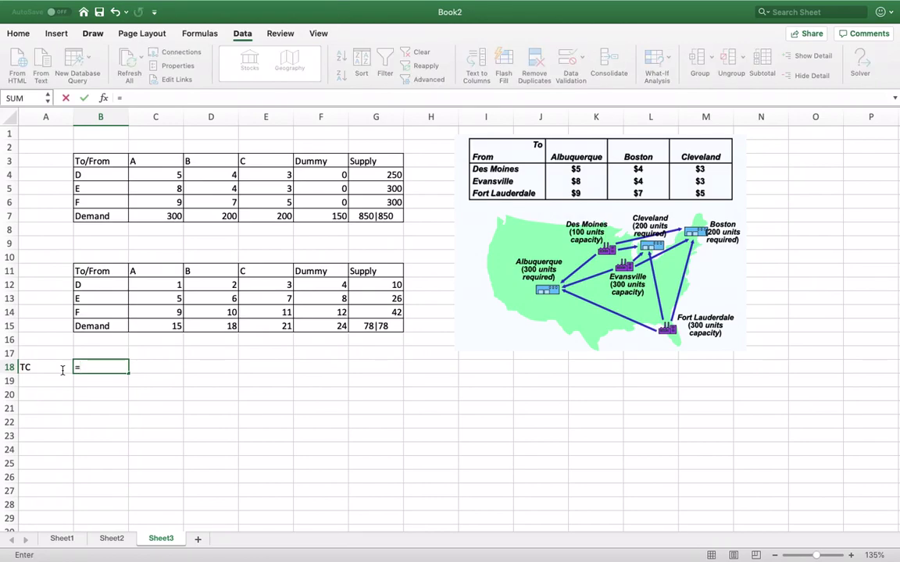
{"action": "type", "text": "sump"}
{"action": "key", "text": "Tab"}
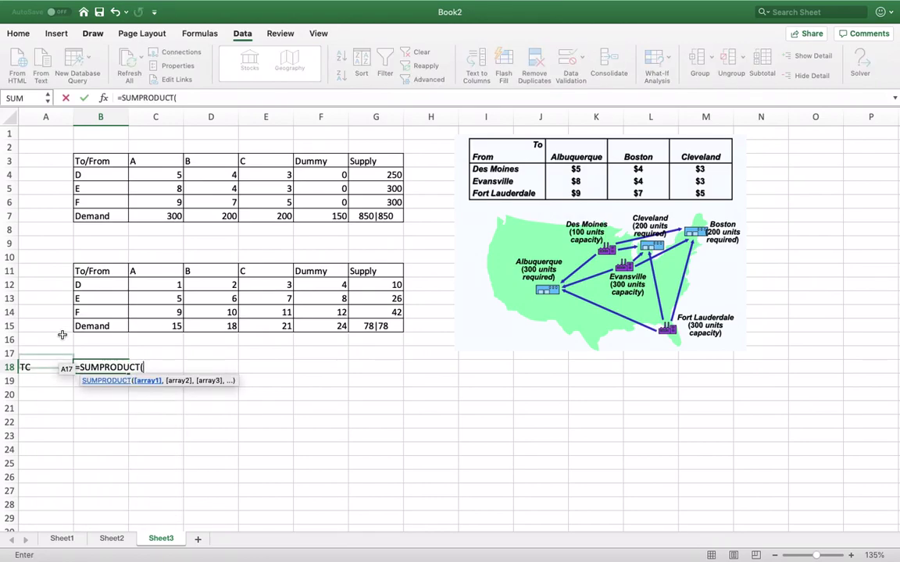
{"action": "left_click_drag", "start_coordinate": [170, 175], "coordinate": [334, 202]}
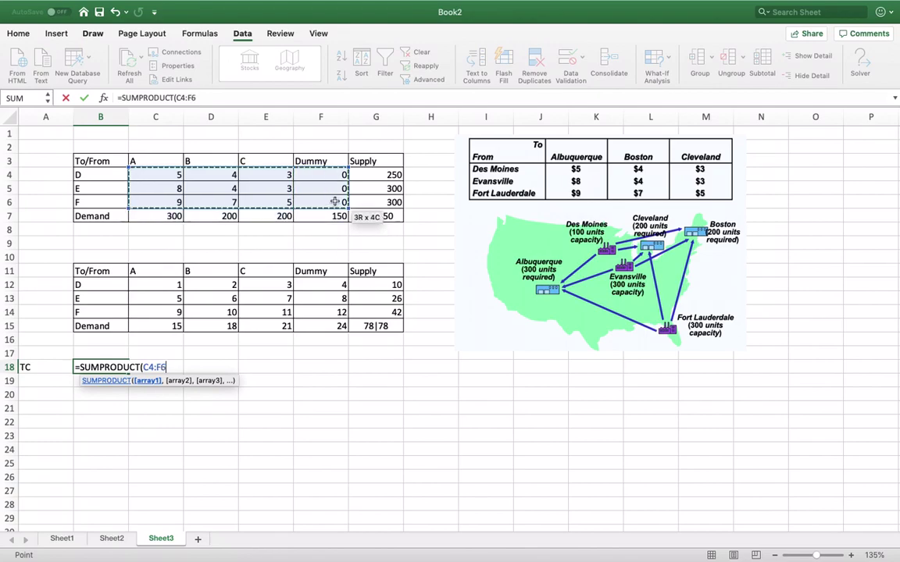
{"action": "type", "text": ","}
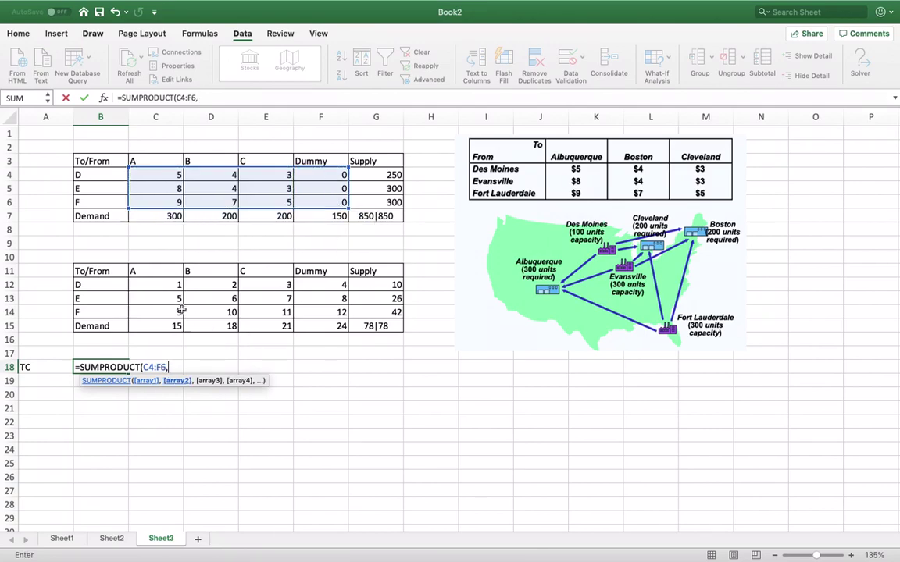
{"action": "left_click_drag", "start_coordinate": [156, 287], "coordinate": [317, 313]}
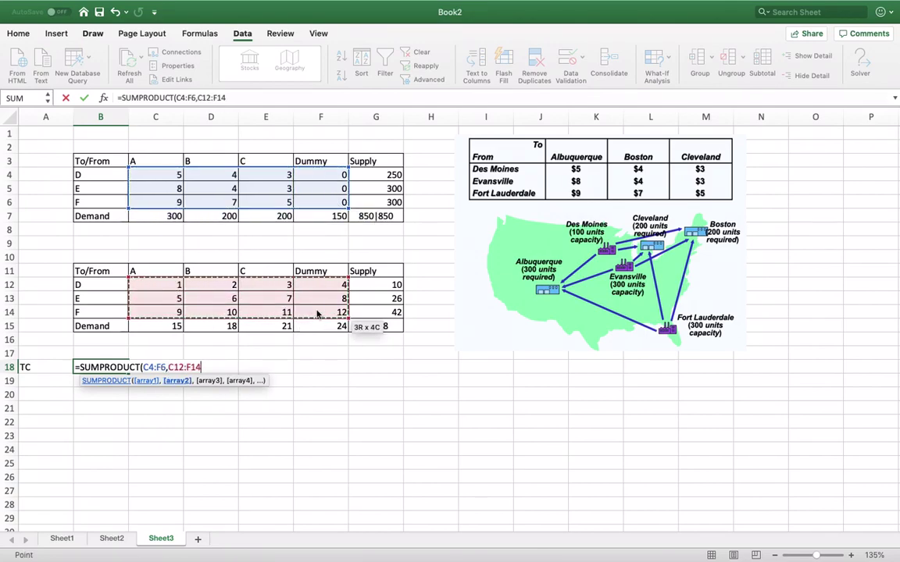
{"action": "type", "text": ")"}
{"action": "key", "text": "Return"}
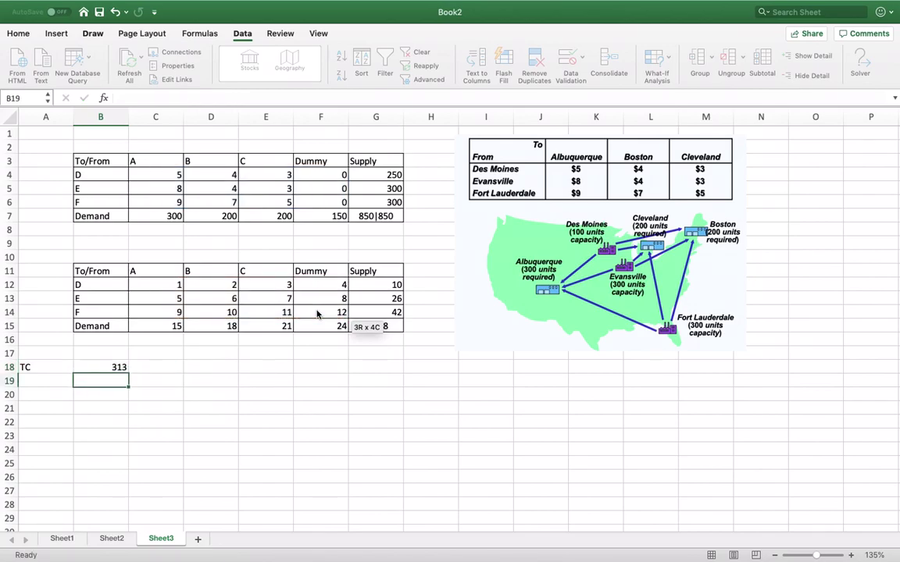
{"action": "left_click", "coordinate": [103, 366]}
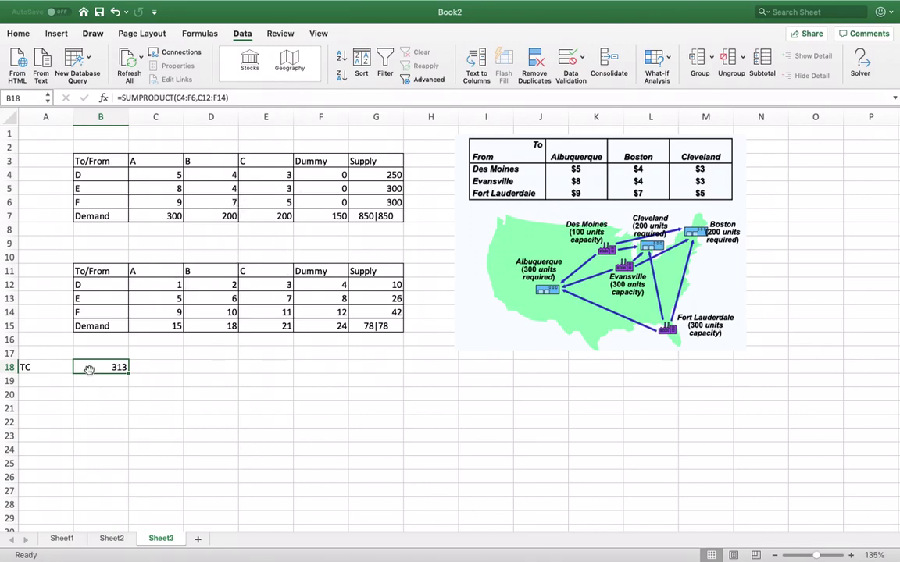
Step: Reset Solver, then set it to minimise B18 by changing cells C12:F14
{"action": "left_click", "coordinate": [859, 61]}
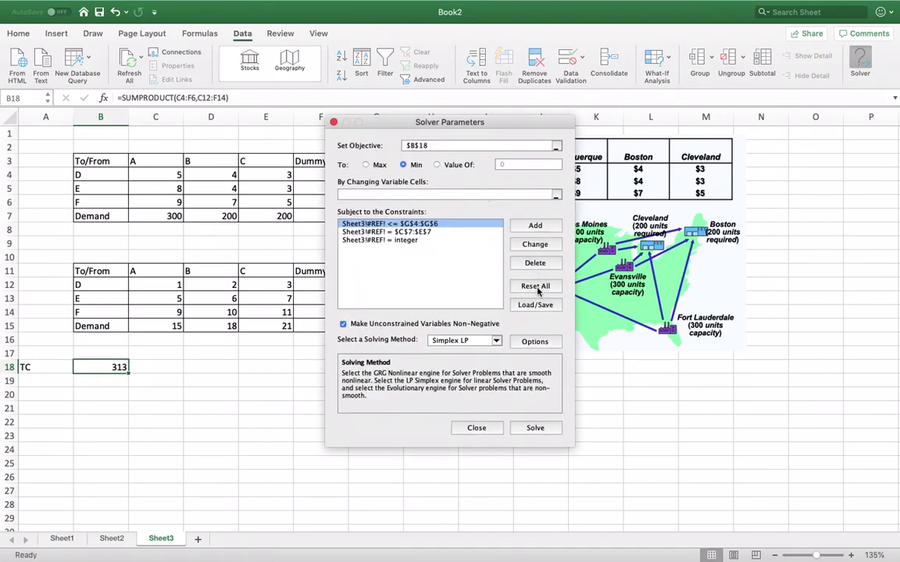
{"action": "left_click", "coordinate": [538, 287]}
{"action": "left_click", "coordinate": [587, 231]}
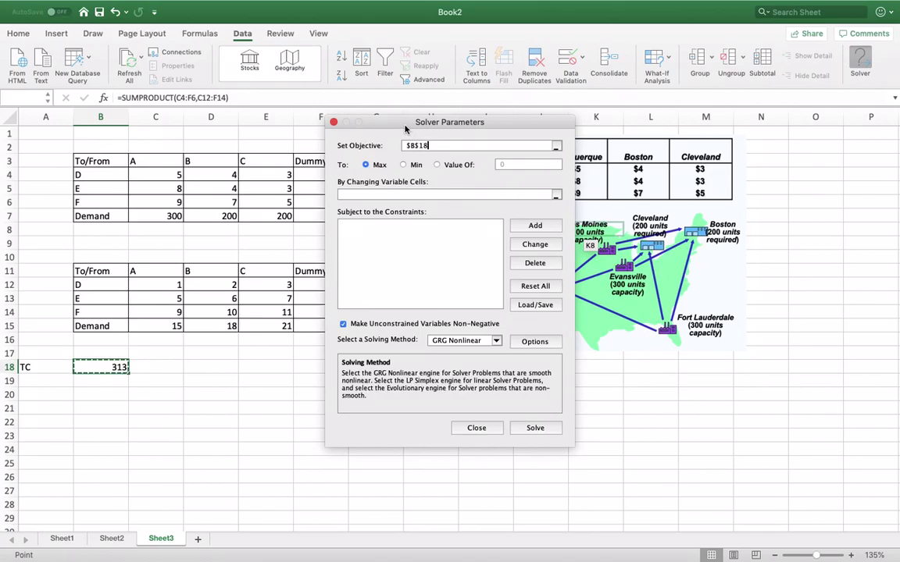
{"action": "left_click_drag", "start_coordinate": [450, 124], "coordinate": [582, 149]}
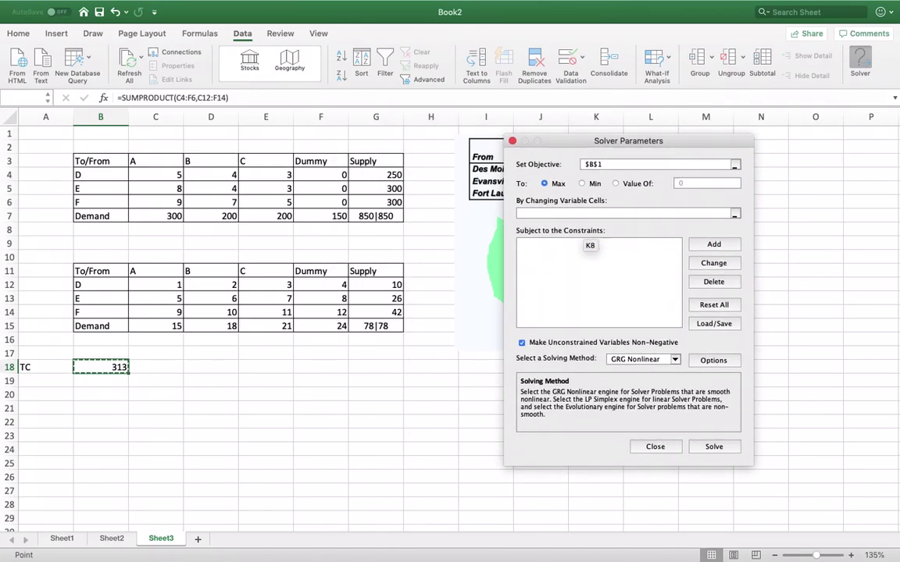
{"action": "key", "text": "BackSpace"}
{"action": "key", "text": "BackSpace"}
{"action": "key", "text": "BackSpace"}
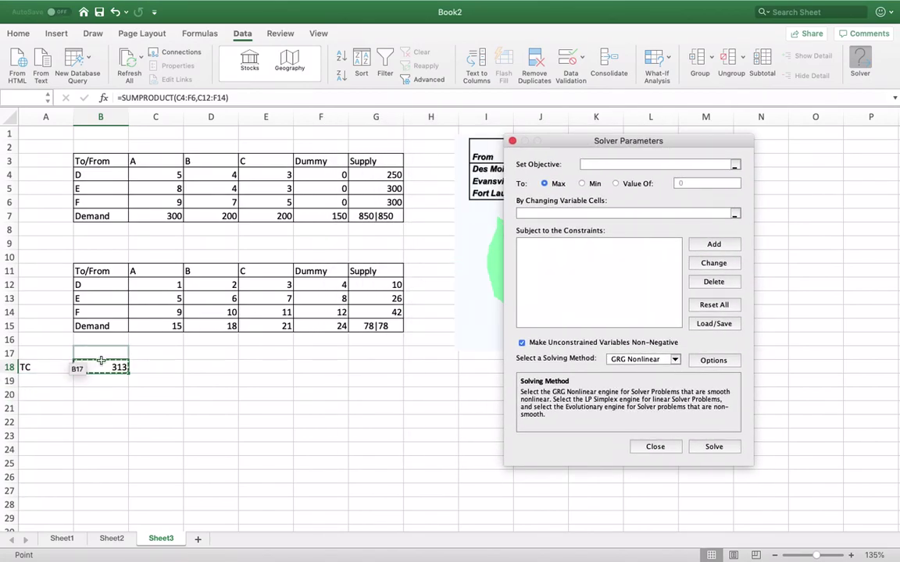
{"action": "left_click", "coordinate": [88, 366]}
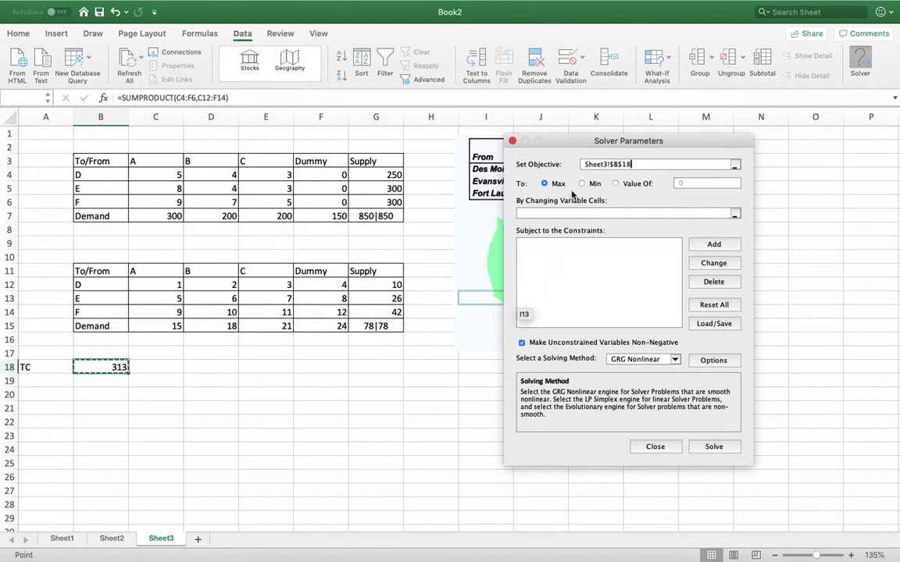
{"action": "left_click", "coordinate": [594, 184]}
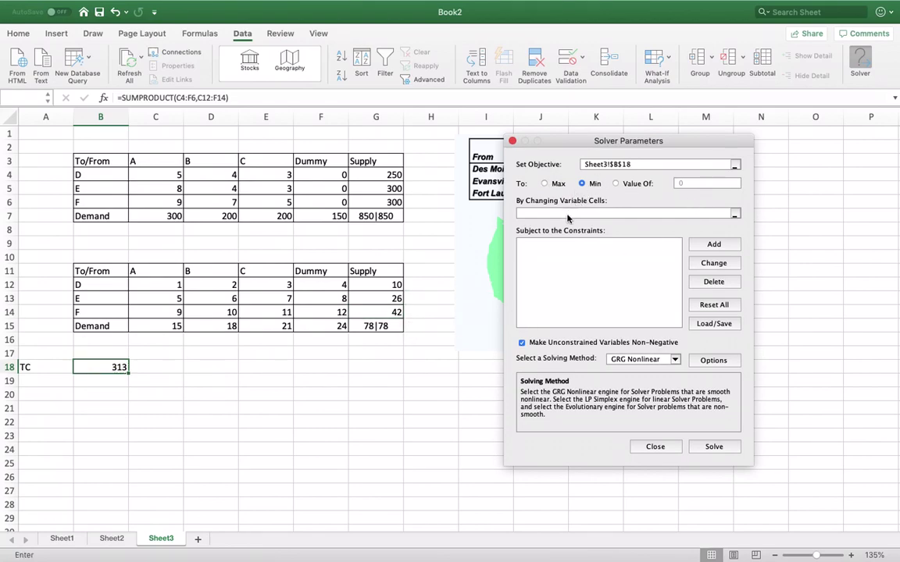
{"action": "mouse_move", "coordinate": [134, 285]}
{"action": "left_mouse_down"}
{"action": "mouse_move", "coordinate": [264, 288]}
{"action": "mouse_move", "coordinate": [307, 313]}
{"action": "left_mouse_up"}
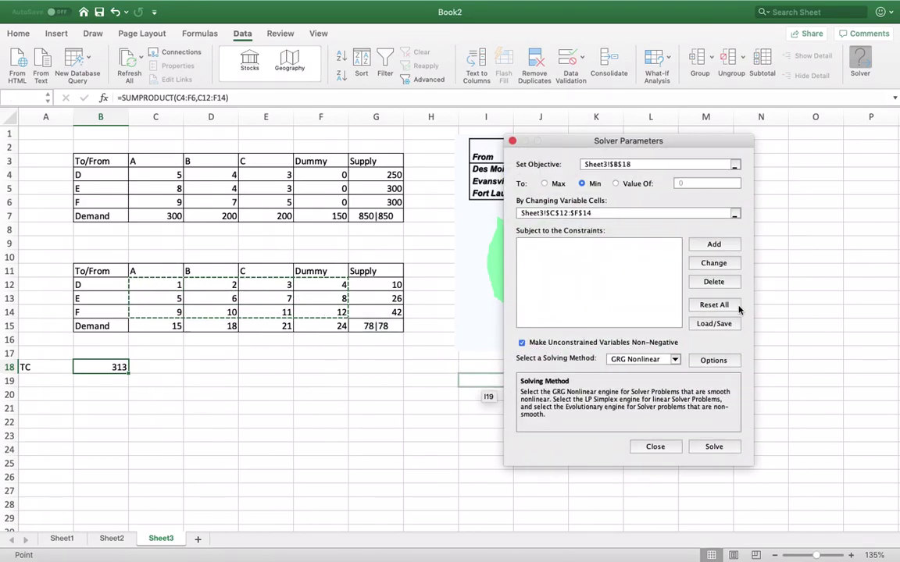
Step: Add the Solver constraint C15:F15 = C7:F7 for demand
{"action": "left_click", "coordinate": [713, 244]}
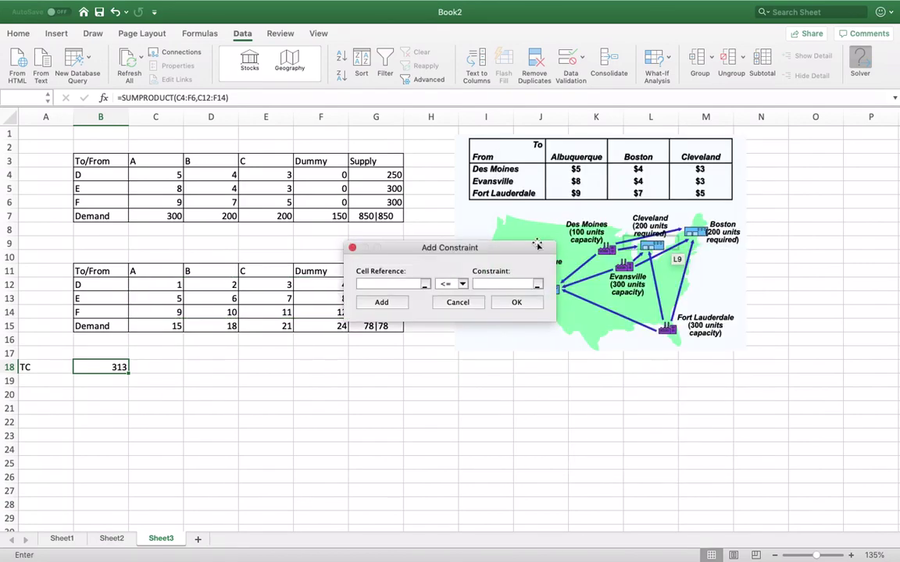
{"action": "left_click_drag", "start_coordinate": [406, 248], "coordinate": [593, 256]}
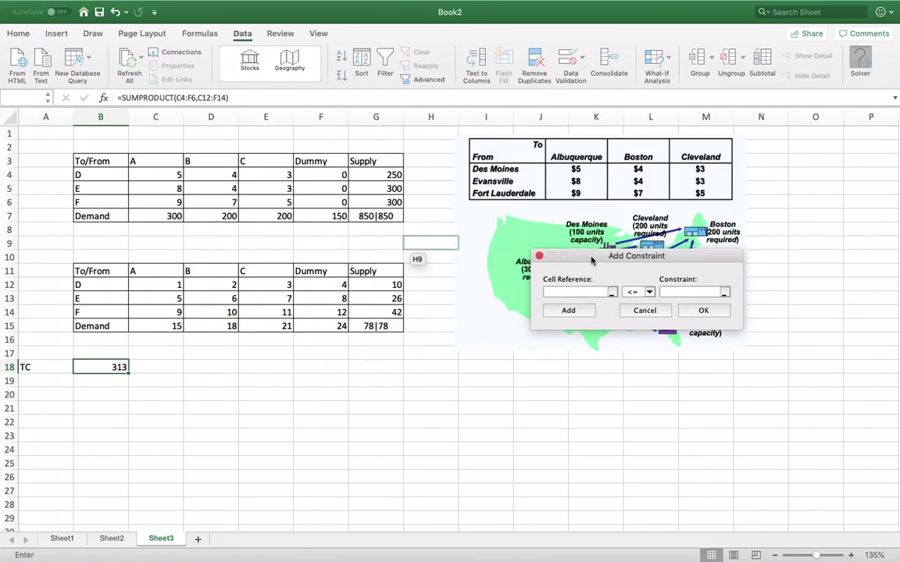
{"action": "left_click_drag", "start_coordinate": [161, 326], "coordinate": [328, 326]}
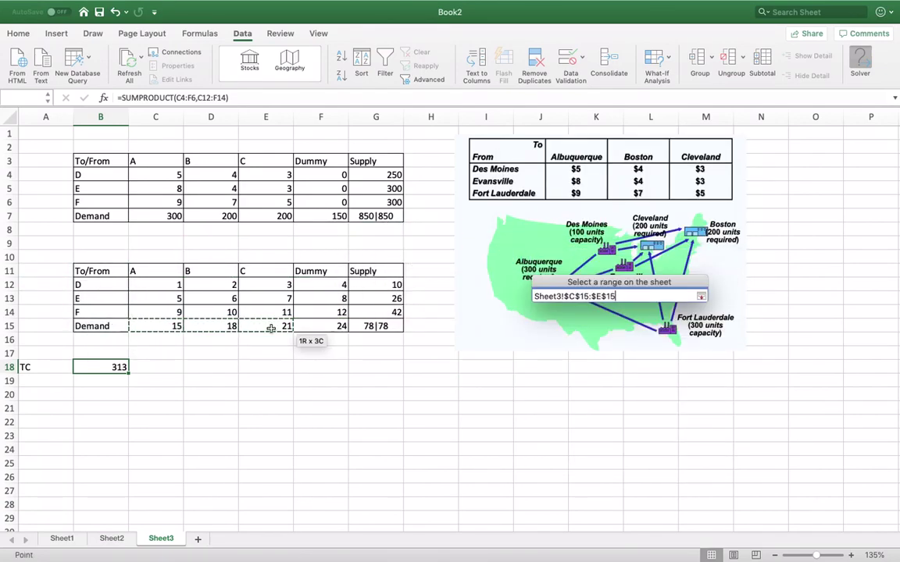
{"action": "left_click", "coordinate": [649, 292]}
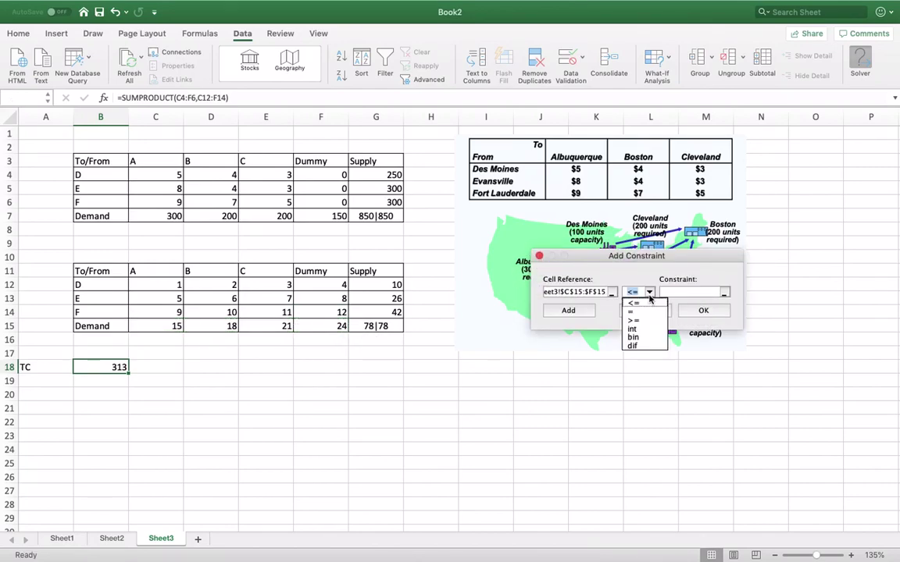
{"action": "left_click", "coordinate": [644, 312]}
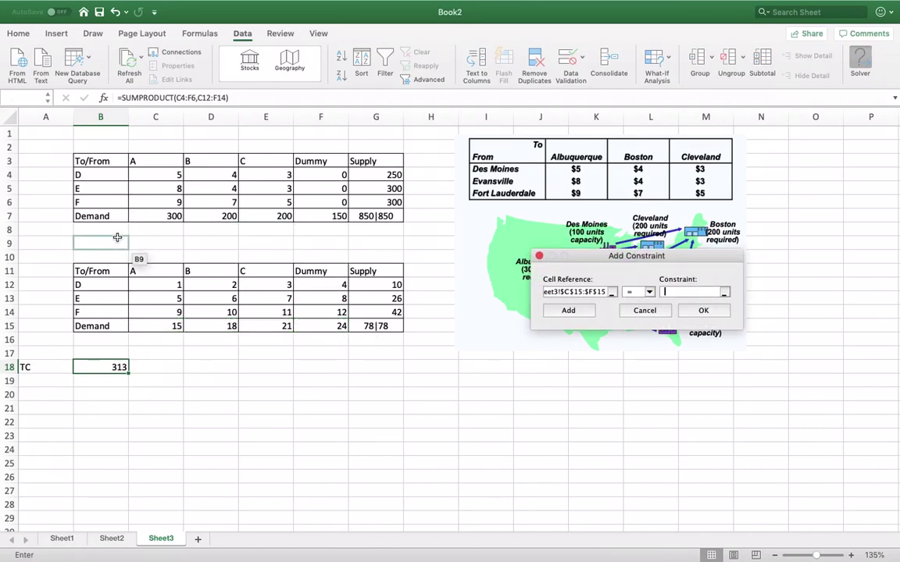
{"action": "left_click_drag", "start_coordinate": [161, 216], "coordinate": [334, 216]}
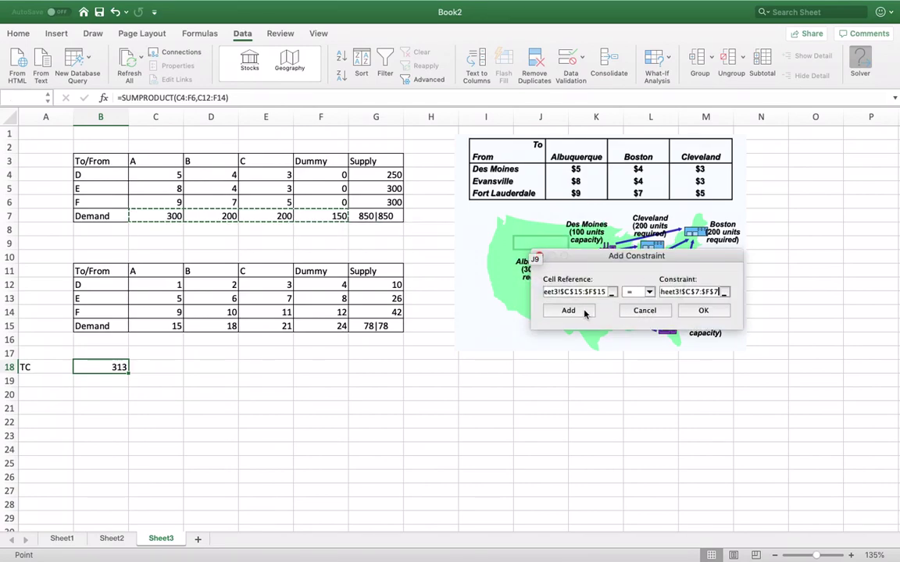
{"action": "left_click", "coordinate": [582, 311]}
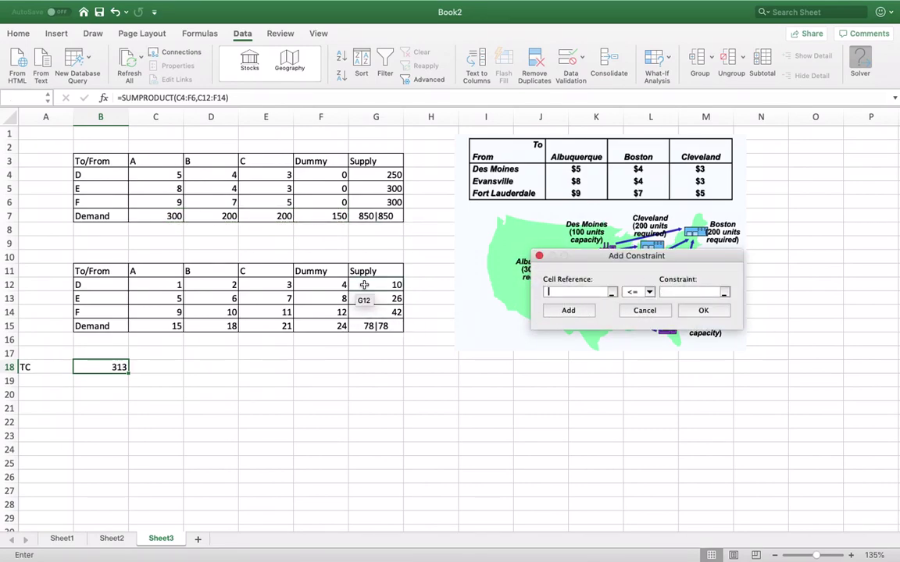
Step: Add the Solver constraint G12:G14 <= G4:G6 for supply
{"action": "left_click_drag", "start_coordinate": [364, 285], "coordinate": [383, 312]}
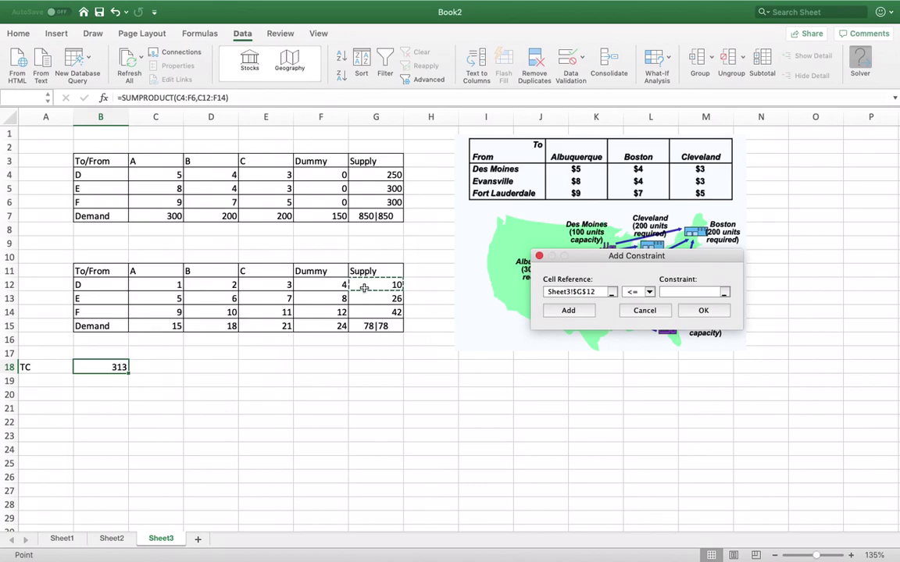
{"action": "left_click", "coordinate": [648, 292]}
{"action": "left_click", "coordinate": [634, 308]}
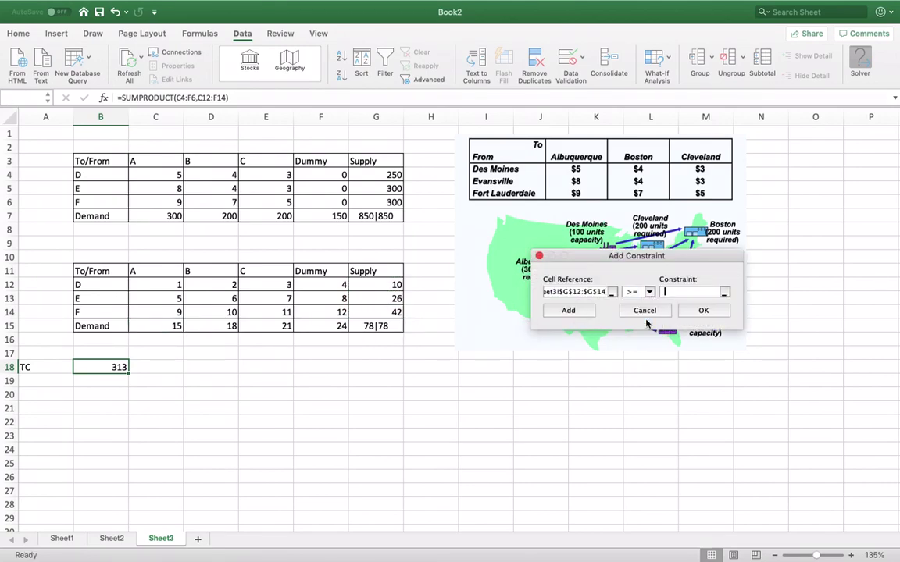
{"action": "left_click", "coordinate": [648, 292]}
{"action": "left_click", "coordinate": [634, 301]}
{"action": "left_click_drag", "start_coordinate": [391, 175], "coordinate": [390, 202]}
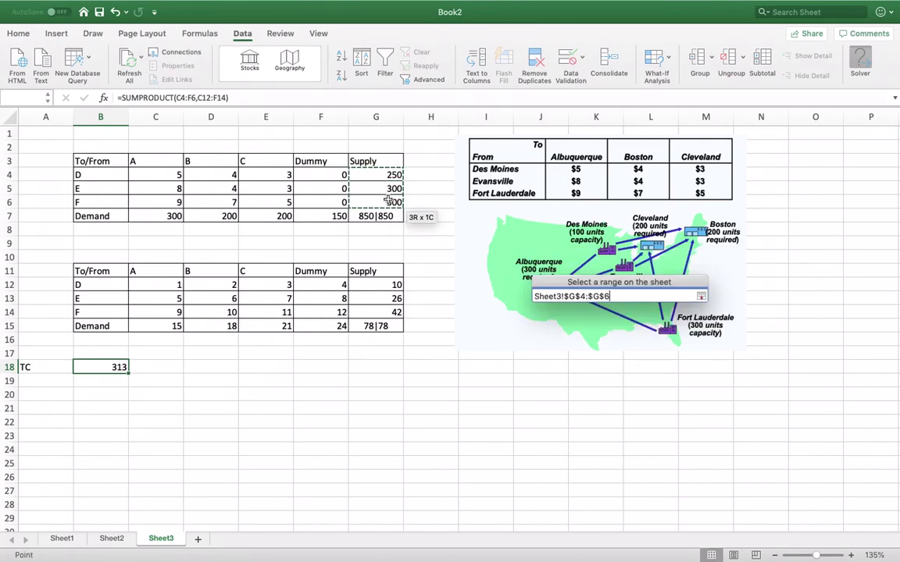
{"action": "left_click", "coordinate": [568, 310]}
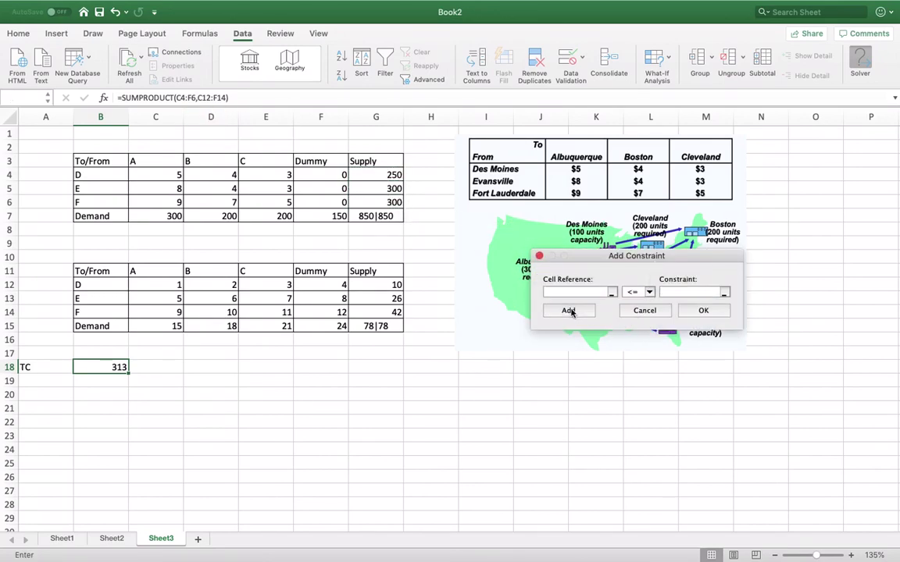
Step: Add an integer constraint on the allocation cells C12:F14
{"action": "left_click_drag", "start_coordinate": [156, 285], "coordinate": [314, 312]}
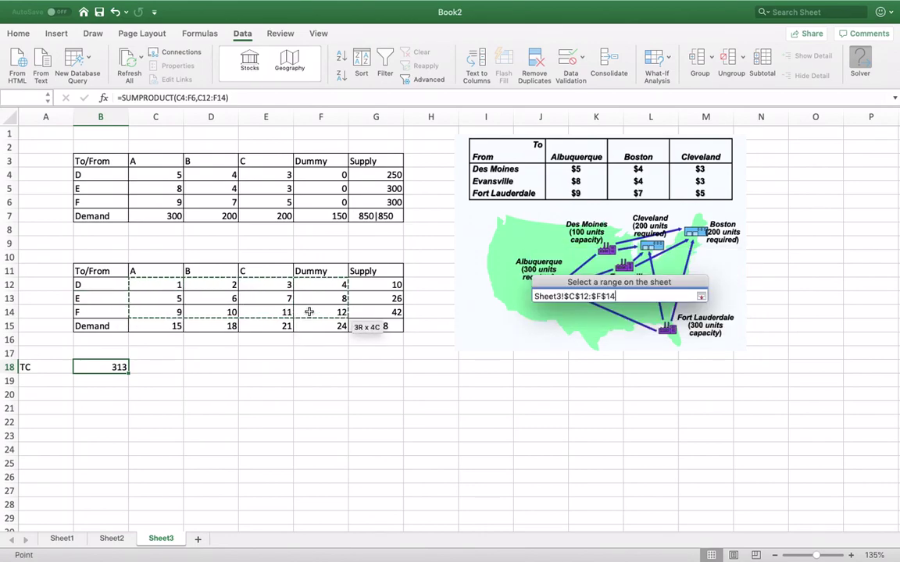
{"action": "left_click", "coordinate": [647, 292]}
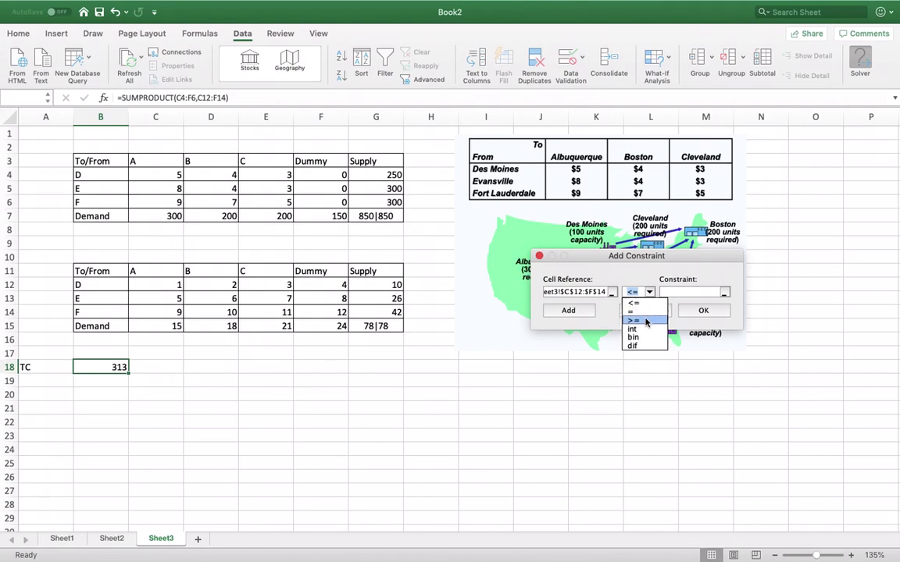
{"action": "left_click", "coordinate": [646, 321]}
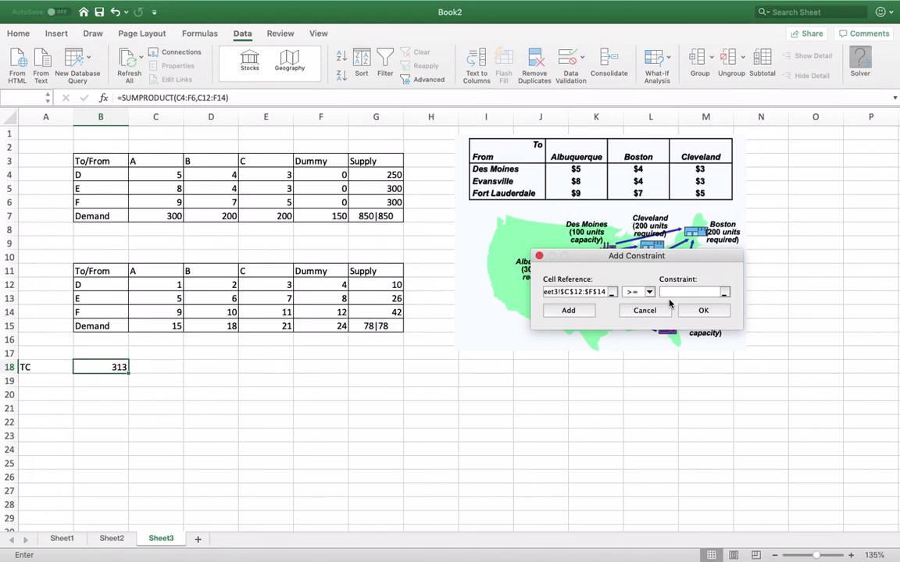
{"action": "left_click", "coordinate": [655, 293]}
{"action": "left_click", "coordinate": [648, 331]}
{"action": "left_click", "coordinate": [702, 311]}
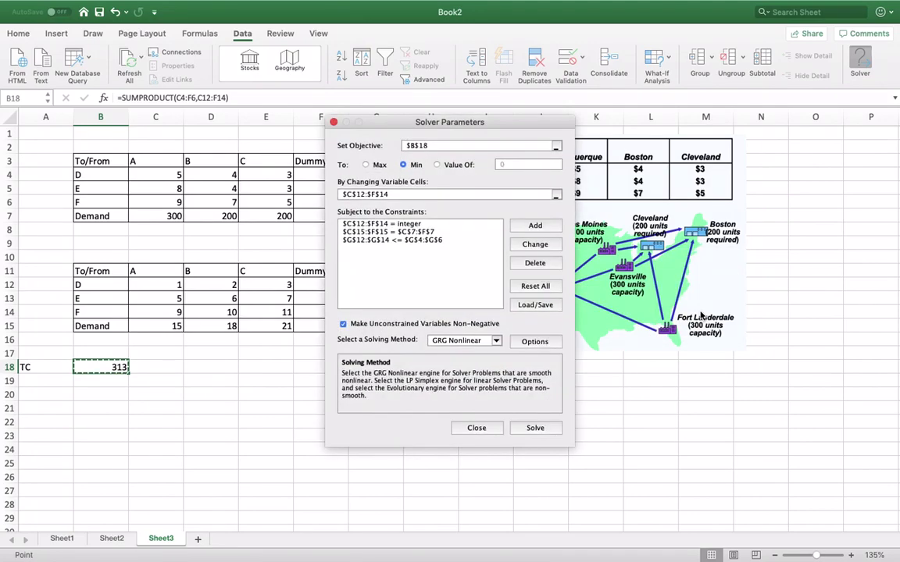
Step: Keep variables non-negative, choose the Simplex LP engine and solve, reaching cost 3300
{"action": "left_click", "coordinate": [343, 324]}
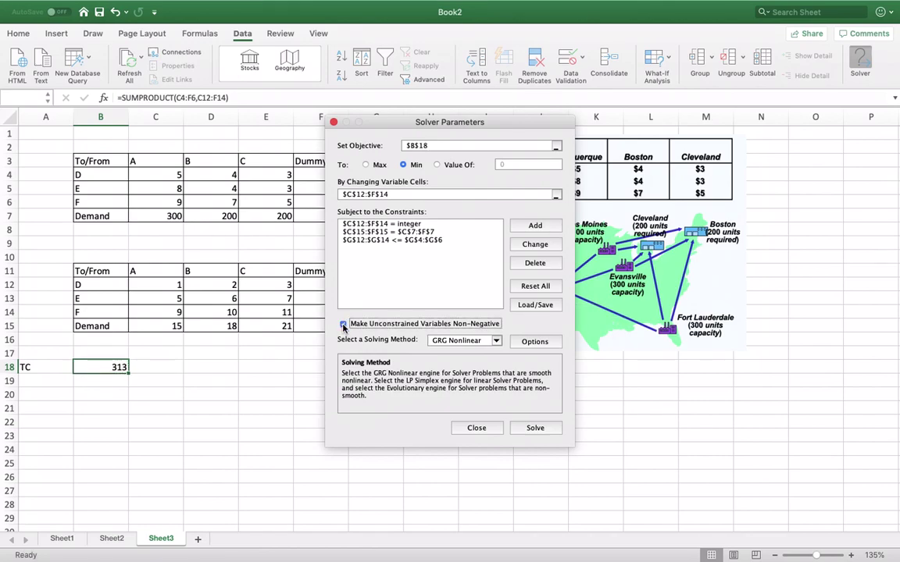
{"action": "left_click", "coordinate": [463, 340]}
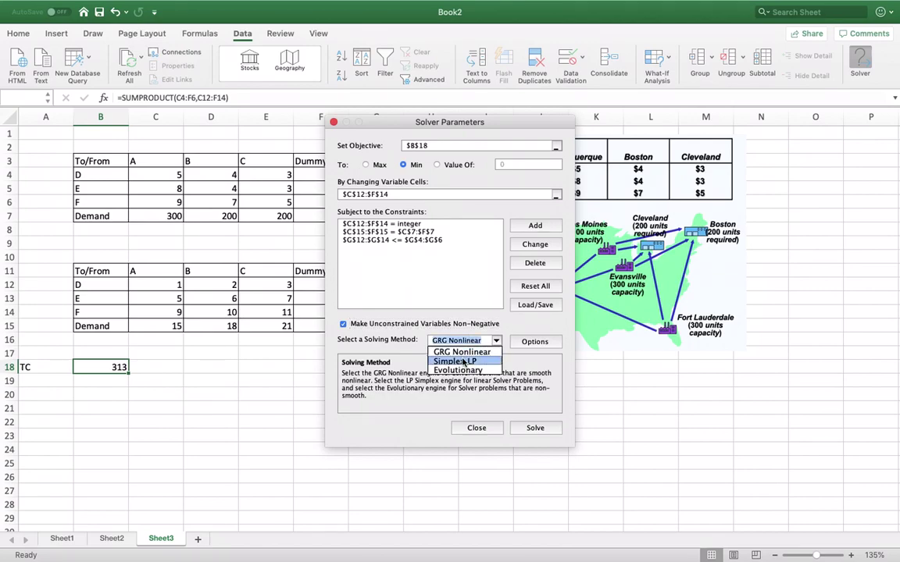
{"action": "left_click", "coordinate": [463, 363]}
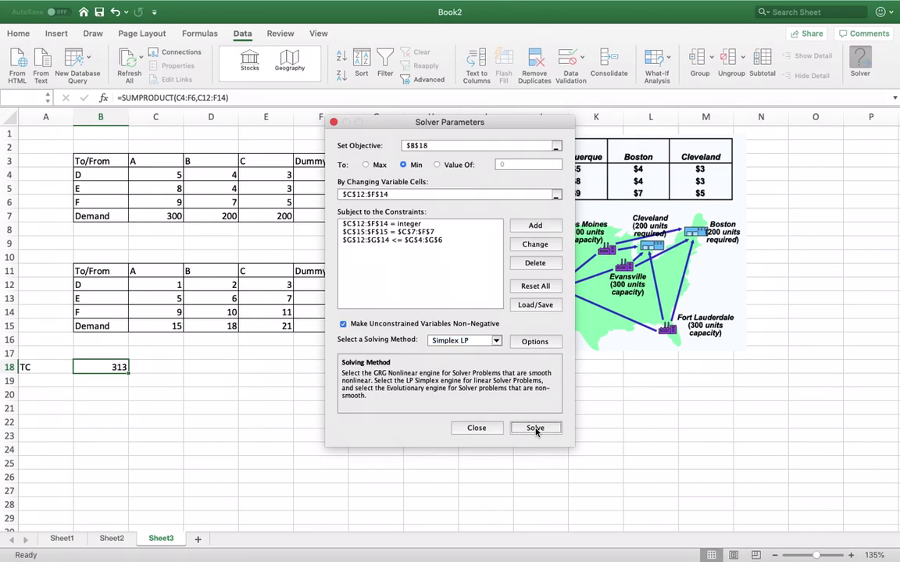
{"action": "left_click", "coordinate": [534, 429]}
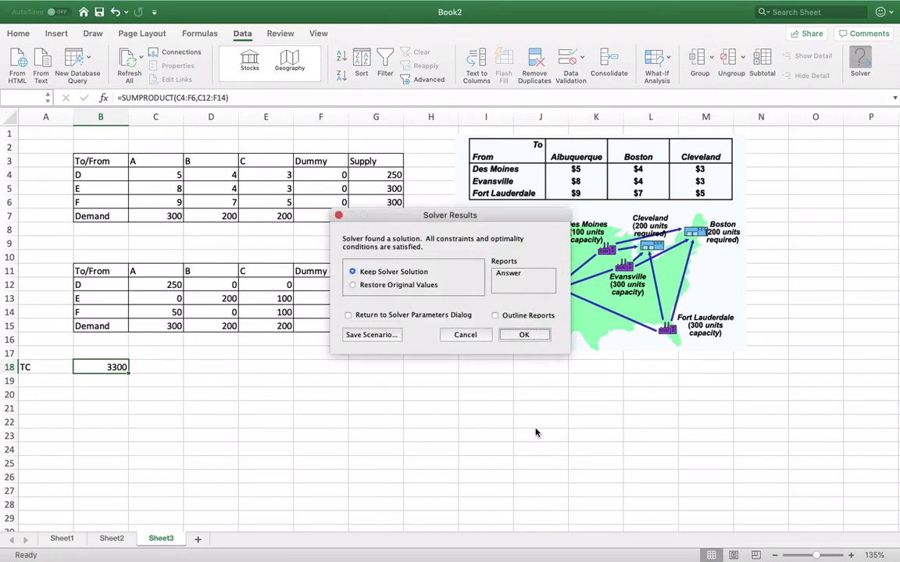
Step: Keep the Solver solution and check F14, where F sends 150 units to Dummy
{"action": "left_click", "coordinate": [521, 334]}
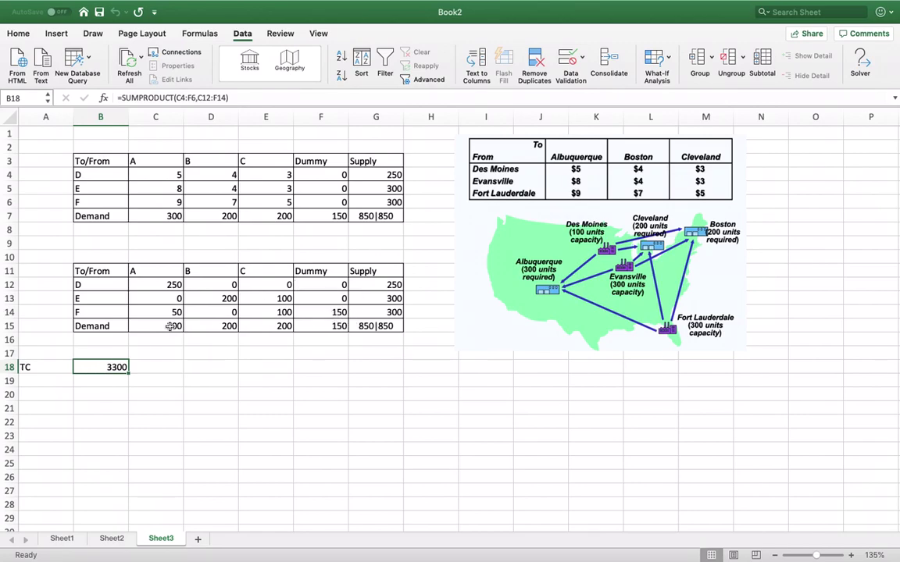
{"action": "left_click", "coordinate": [337, 311]}
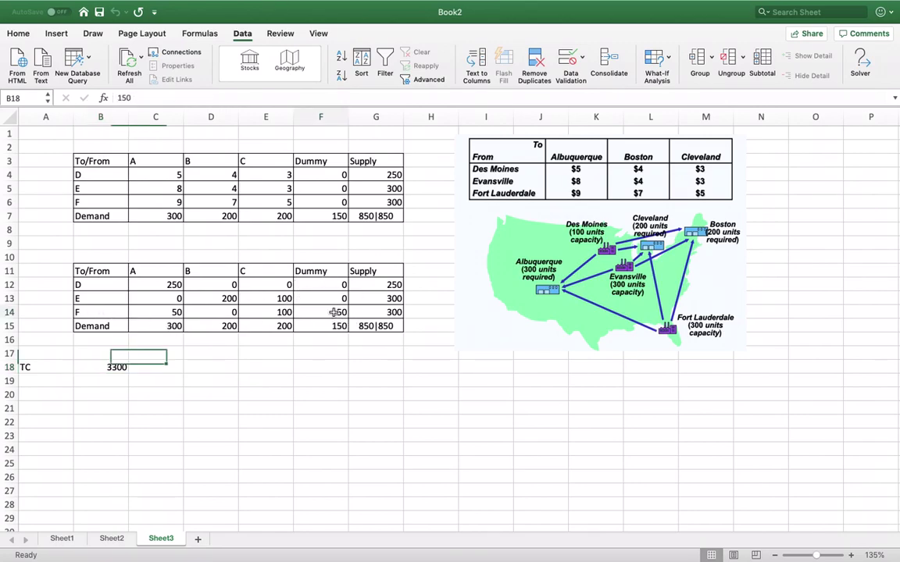